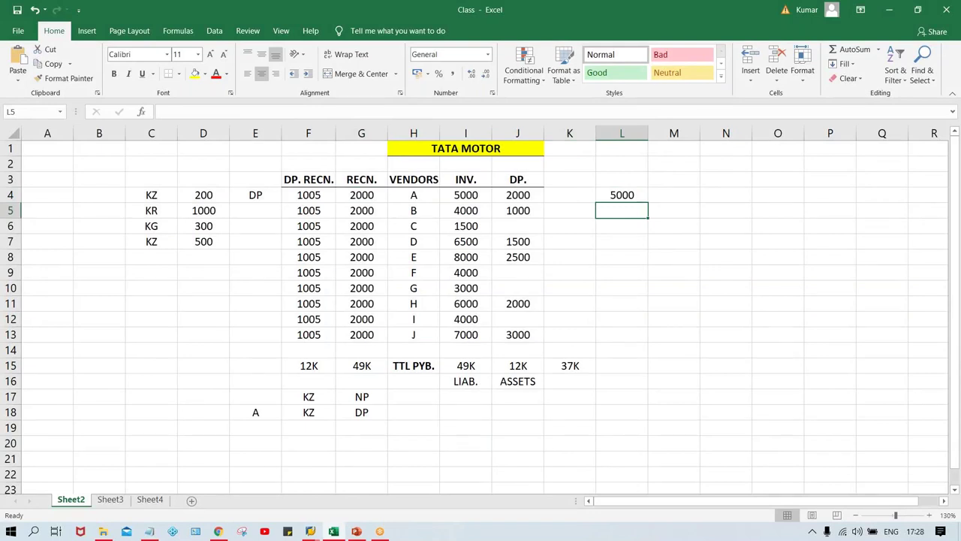
Enter 500 in cell L5, directly below the 5000 entry
type("500")
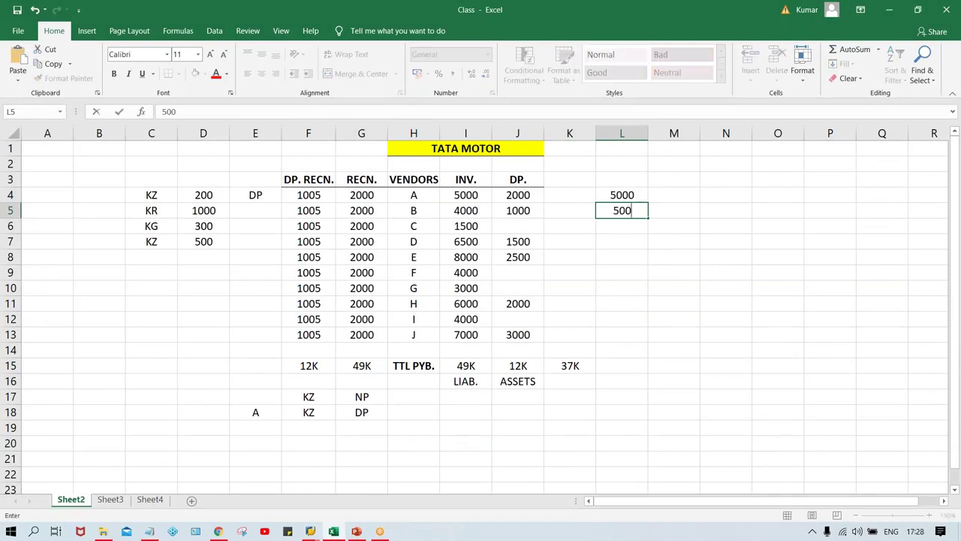
key("Return")
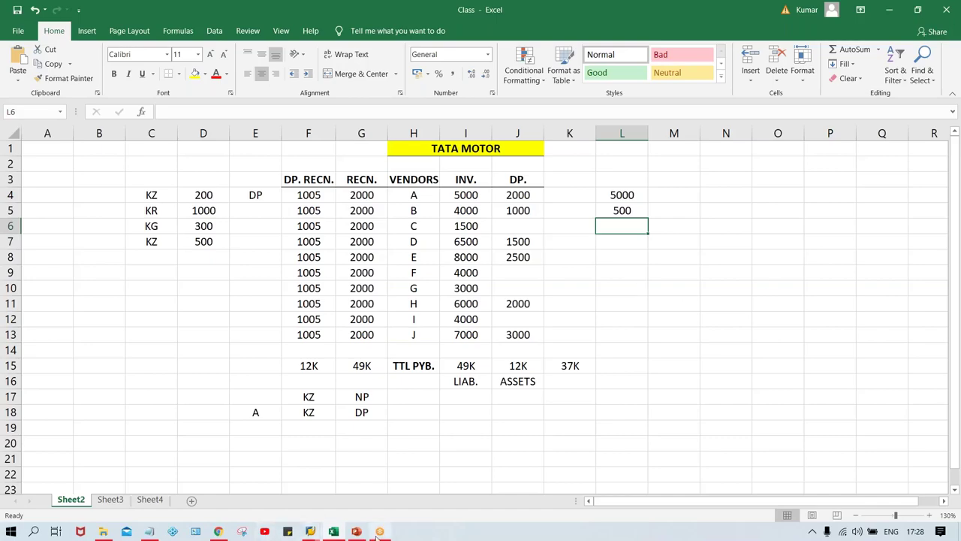
Glance at the Vendor Down Payment slide, switch to an SAP Easy Access session and run transaction F-48
left_click(357, 532)
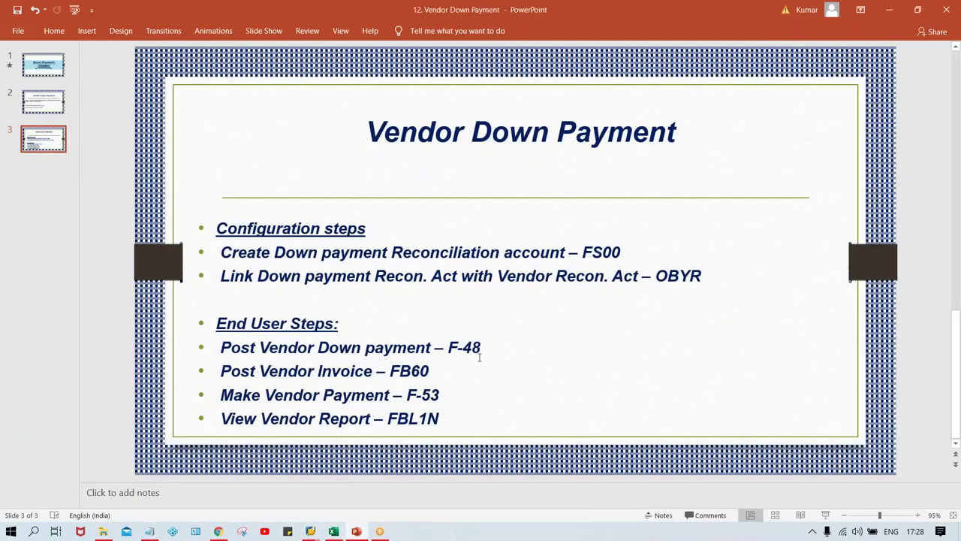
mouse_move(310, 531)
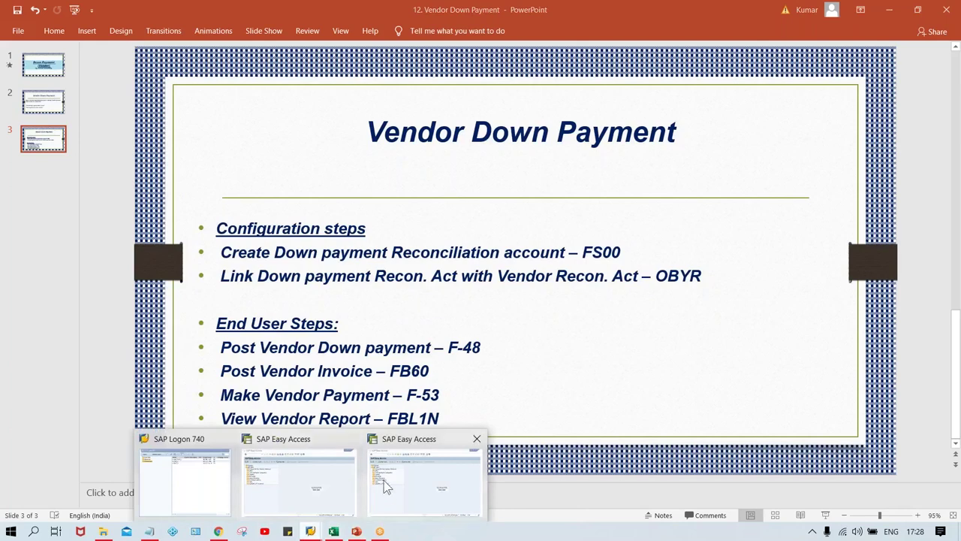
left_click(313, 491)
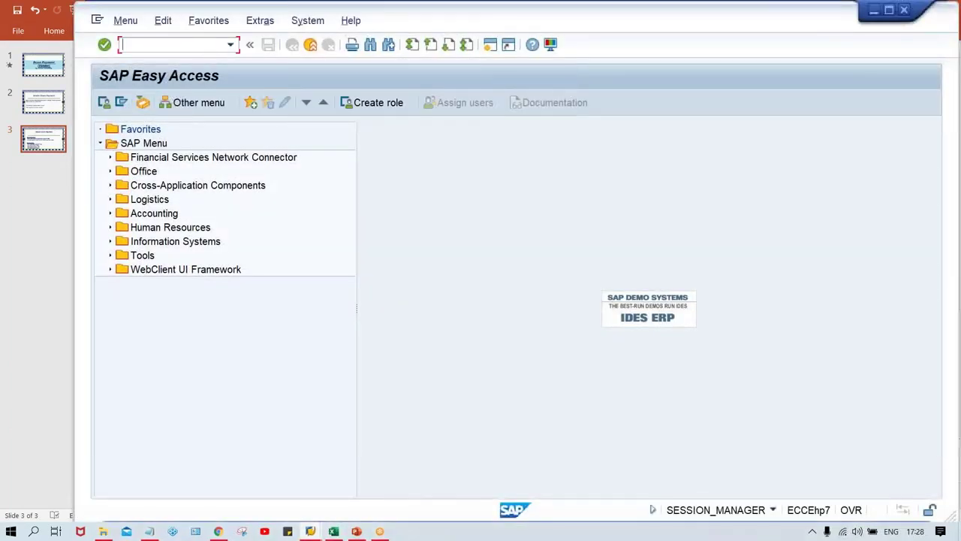
type("f-48")
key("Return")
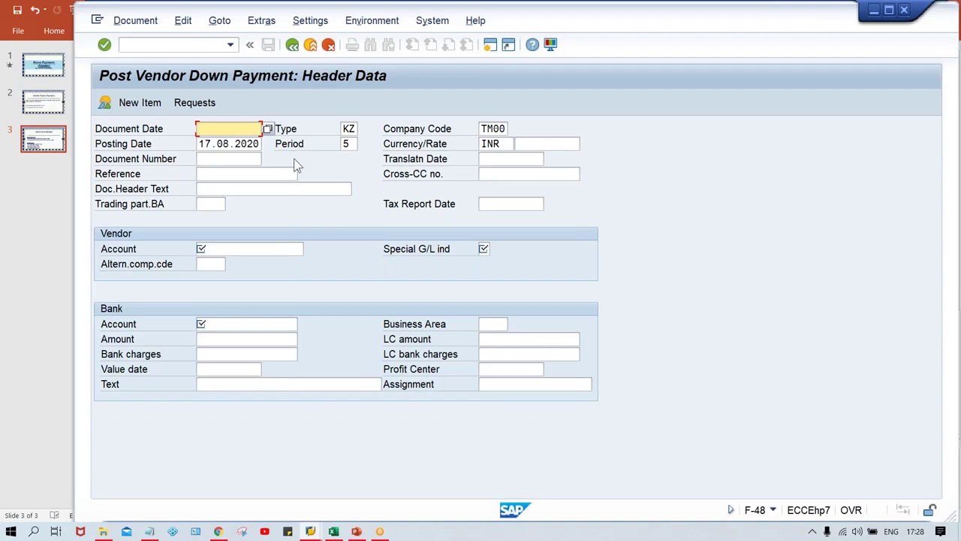
Fill in the down payment header with document date 17.08.2020, the test vendor's account and special G/L indicator A
key("BackSpace")
key("Down")
key("Return")
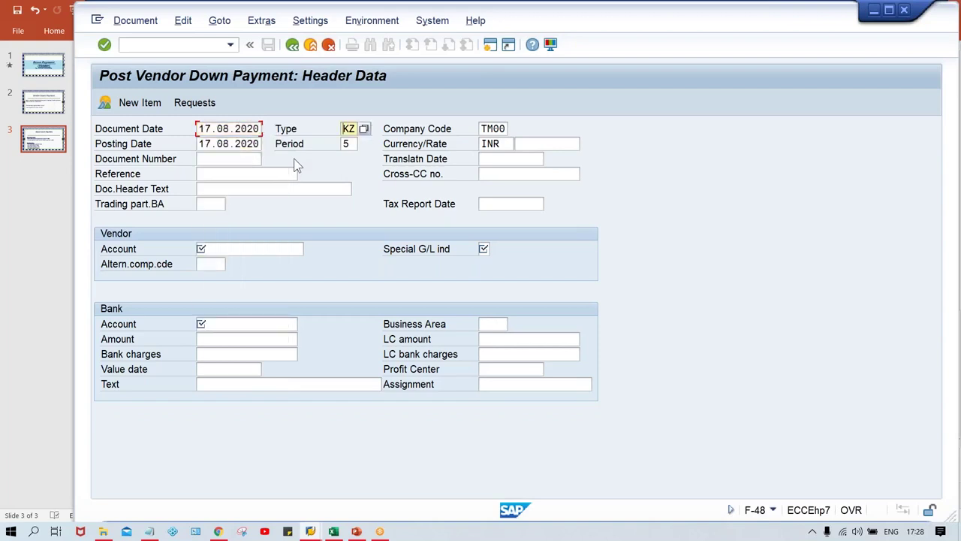
key("Return")
key("BackSpace")
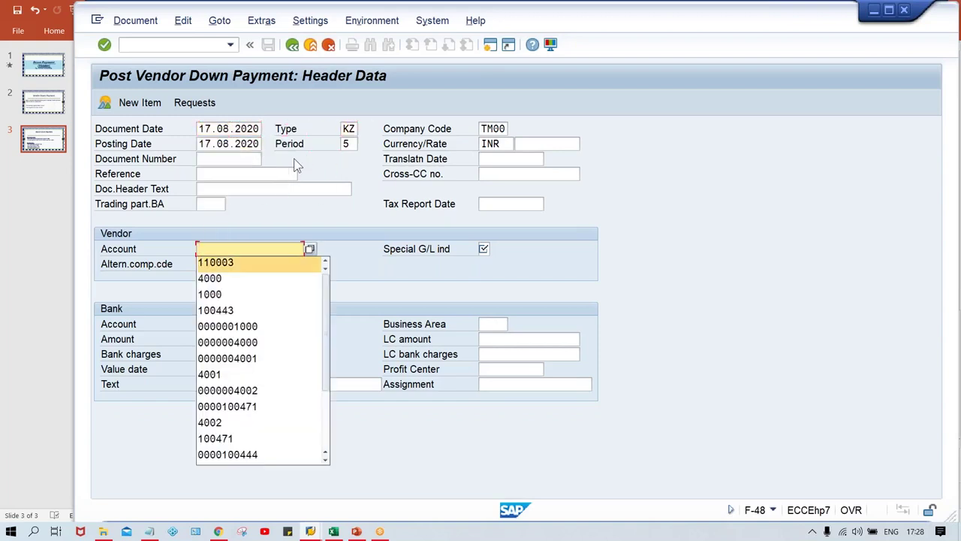
key("Down")
key("Return")
key("Return")
type("A")
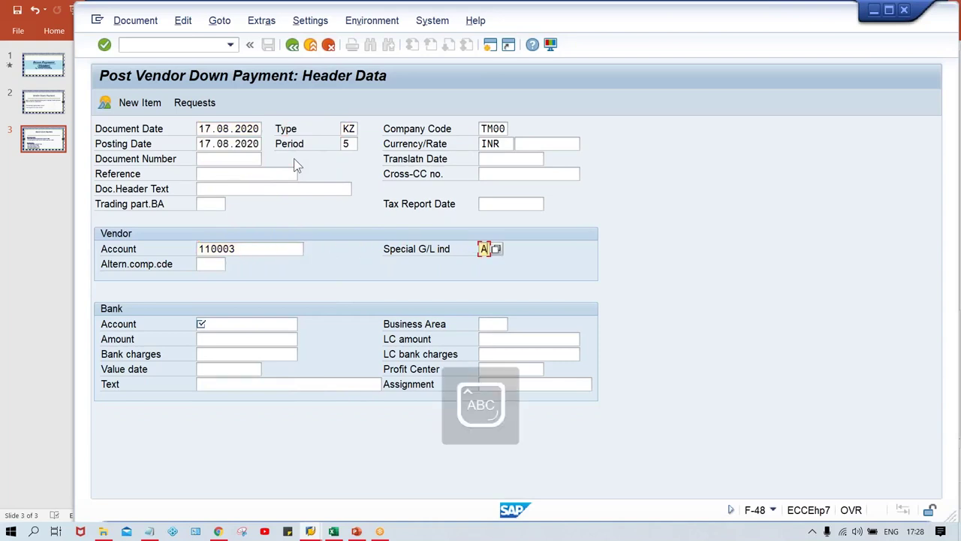
Enter bank G/L account 1000 and an amount of 500 for the down payment
key("Return")
key("BackSpace")
key("Down")
key("Return")
left_click(224, 339)
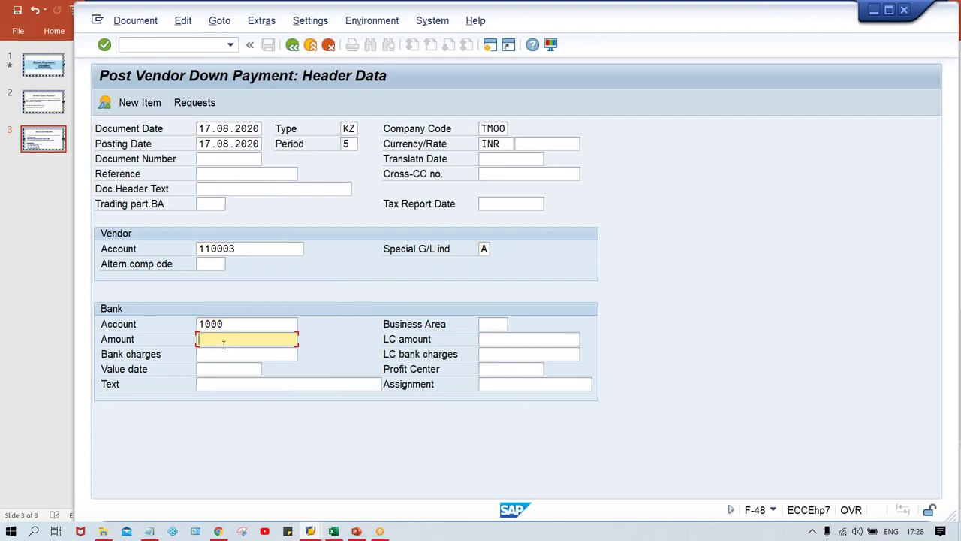
double_click(225, 323)
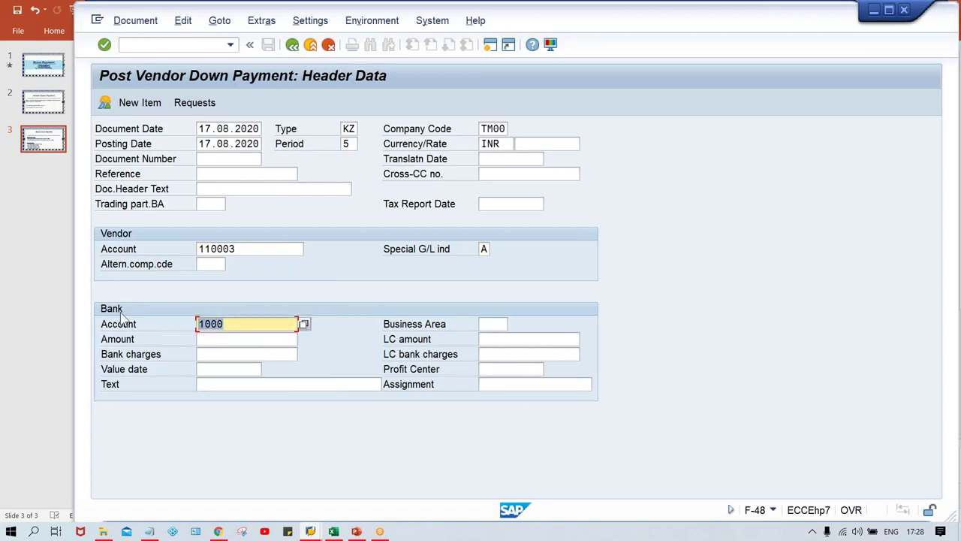
left_click(256, 323)
key("Tab")
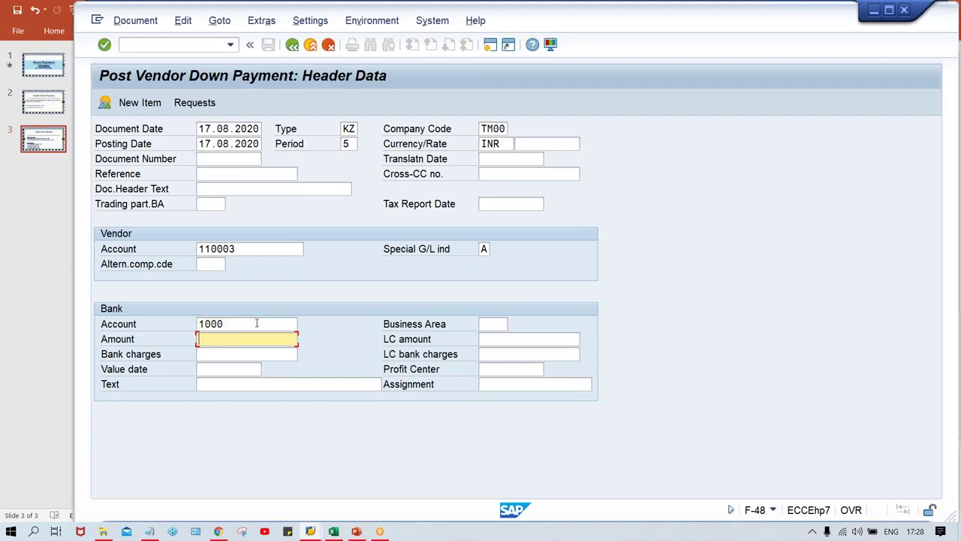
type("500")
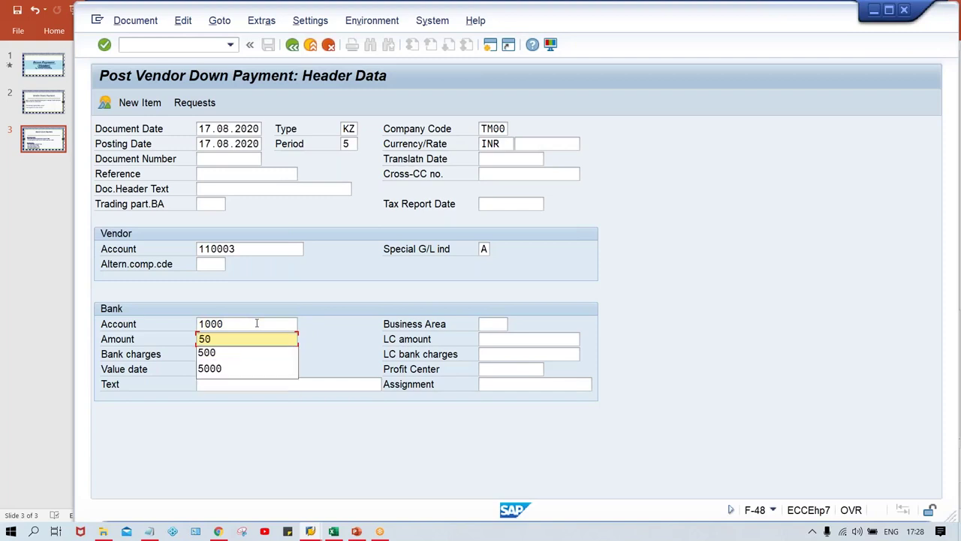
left_click(629, 268)
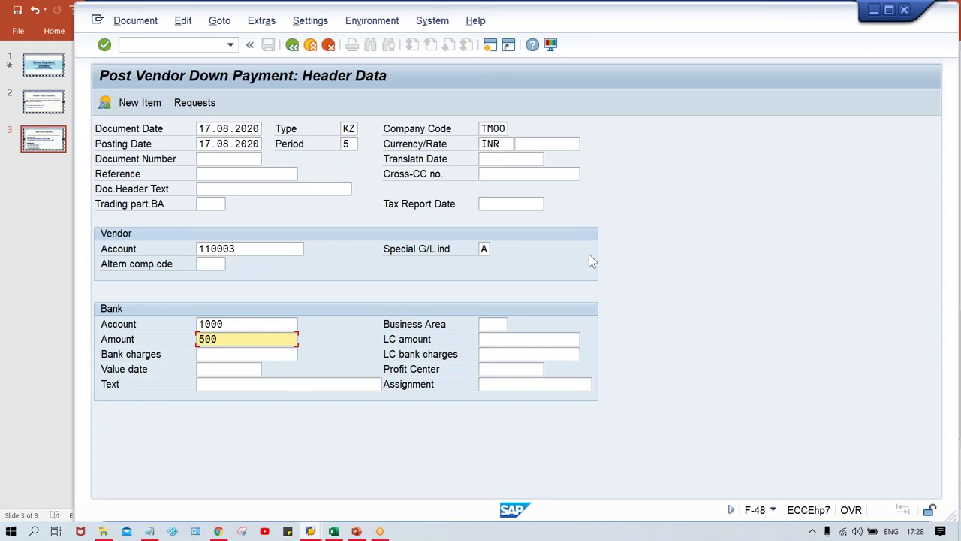
left_click(485, 249)
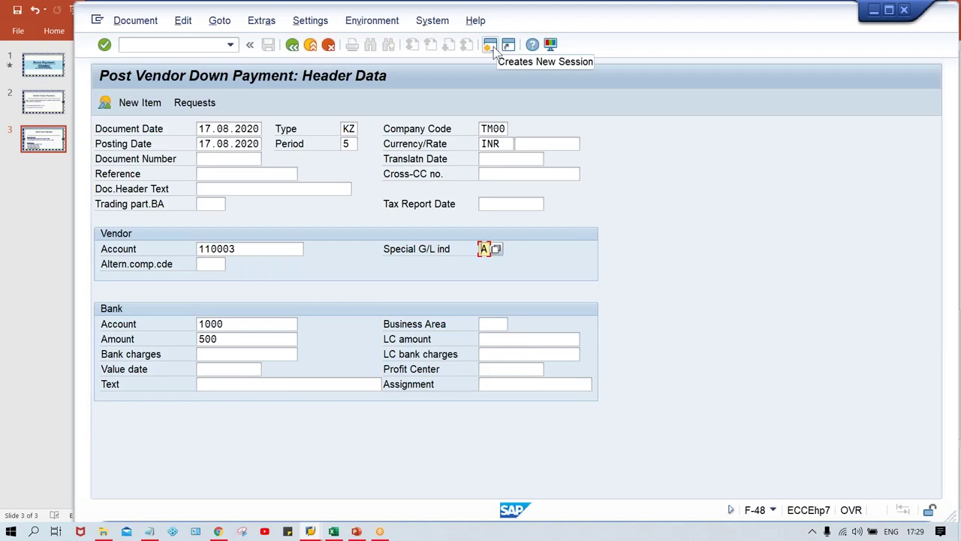
Create a new SAP session beside the down payment entry and run transaction FB60 in it
left_click(687, 101)
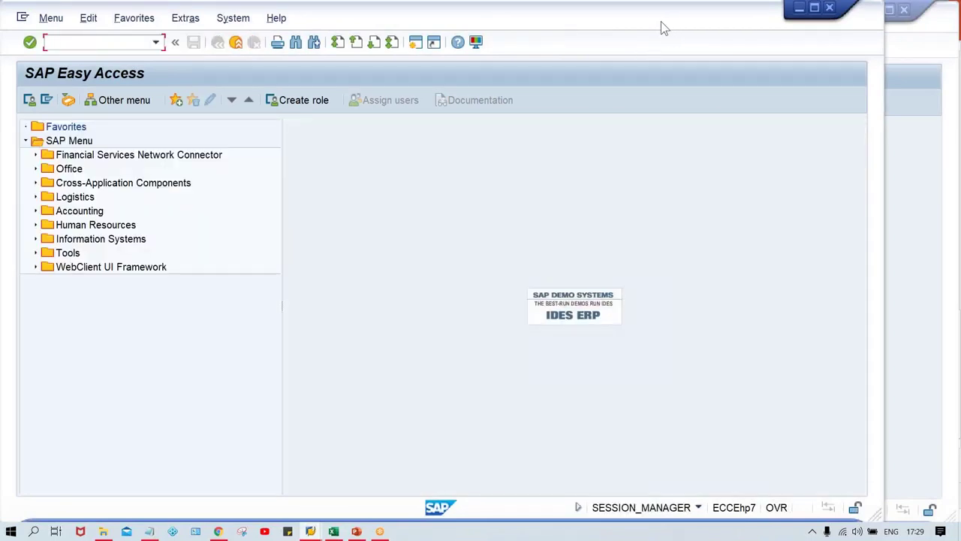
left_click_drag(652, 25, 746, 27)
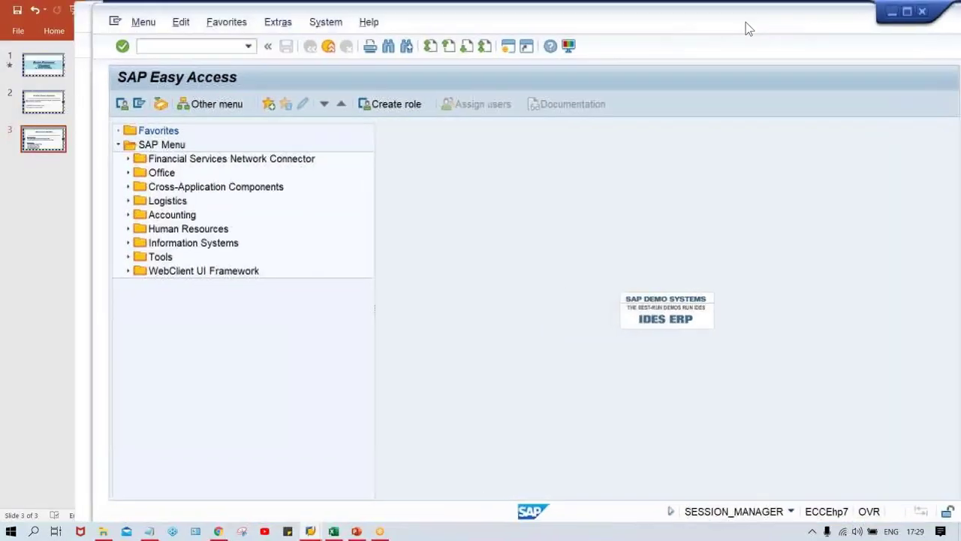
type("FB60")
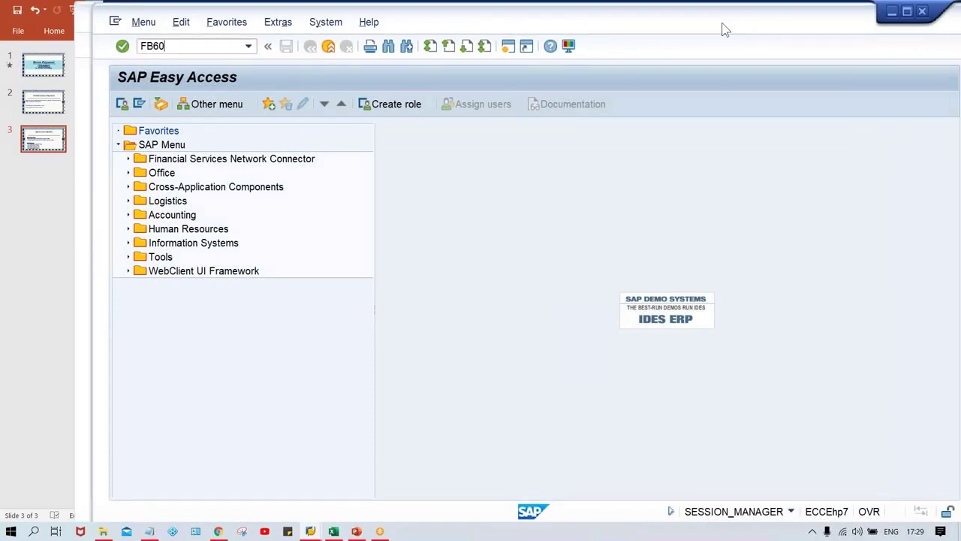
key("Return")
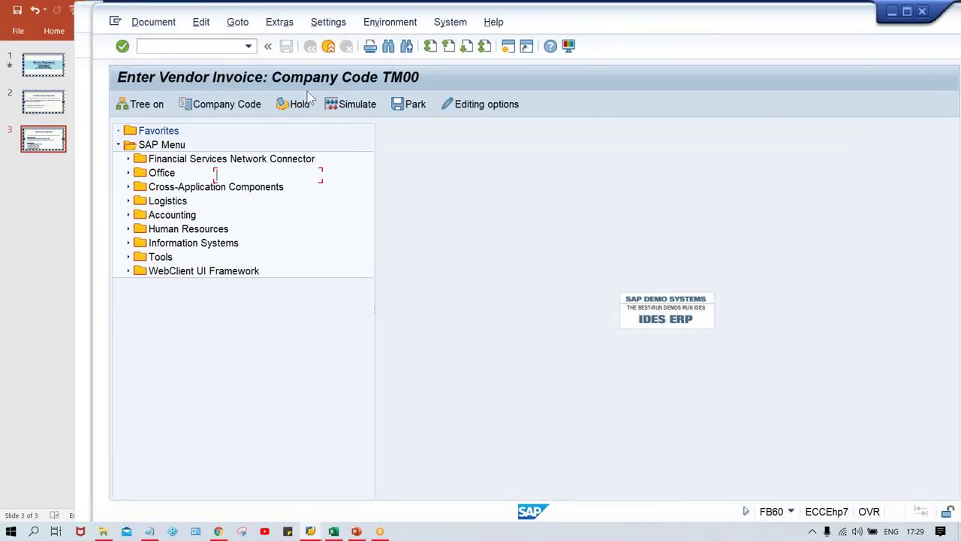
Fill in the vendor invoice header with the test vendor's account, invoice date 17.08.2020 and an amount of 1000
left_click(278, 167)
key("Down")
key("Return")
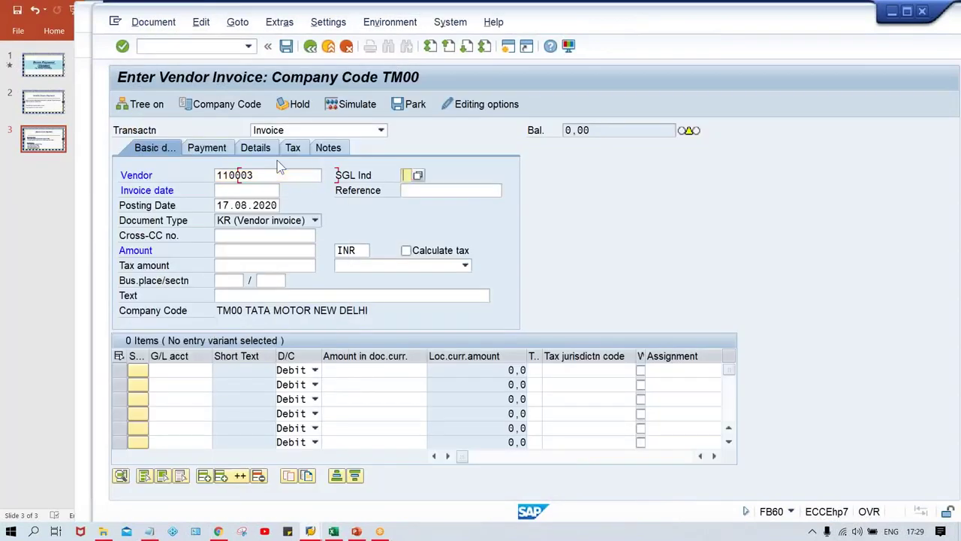
key("Down")
key("Return")
key("Tab")
key("Tab")
key("Tab")
key("Tab")
key("Tab")
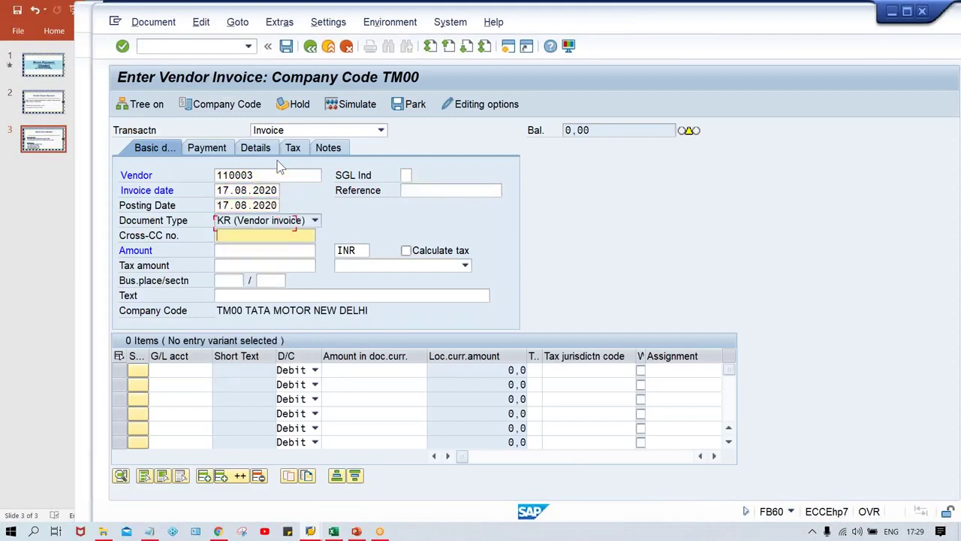
type("1000")
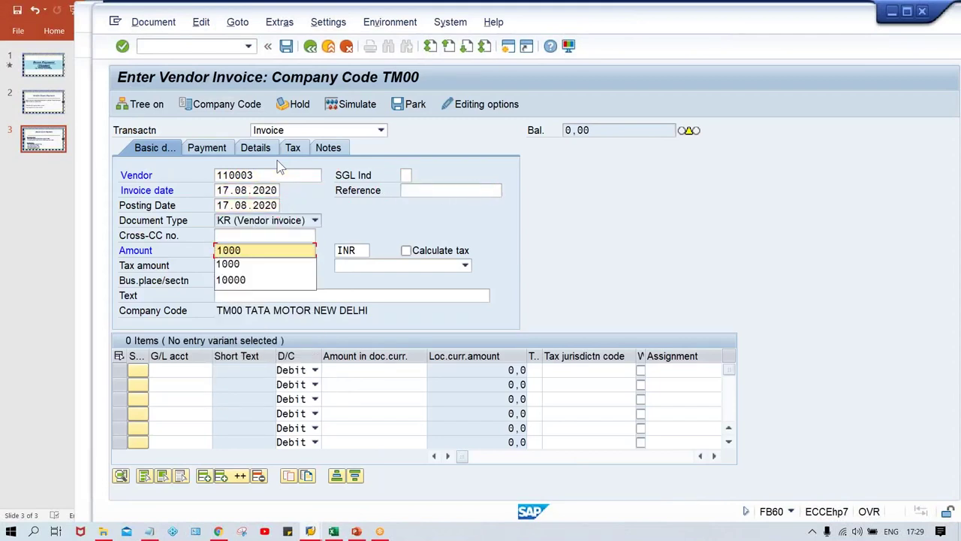
key("Return")
Add a debit line item of 1000 to G/L account 4000 and validate the invoice entries
type("4000")
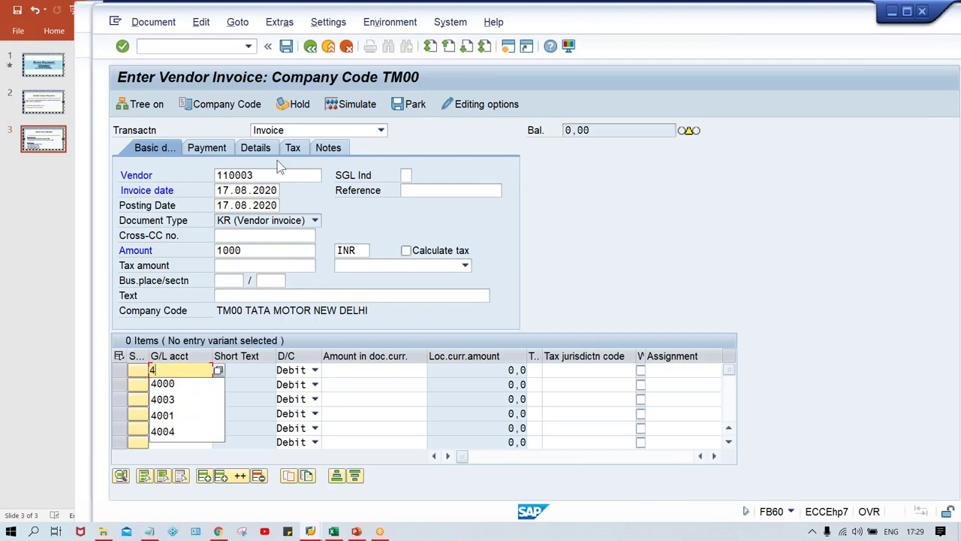
key("Tab")
key("Tab")
type("1000")
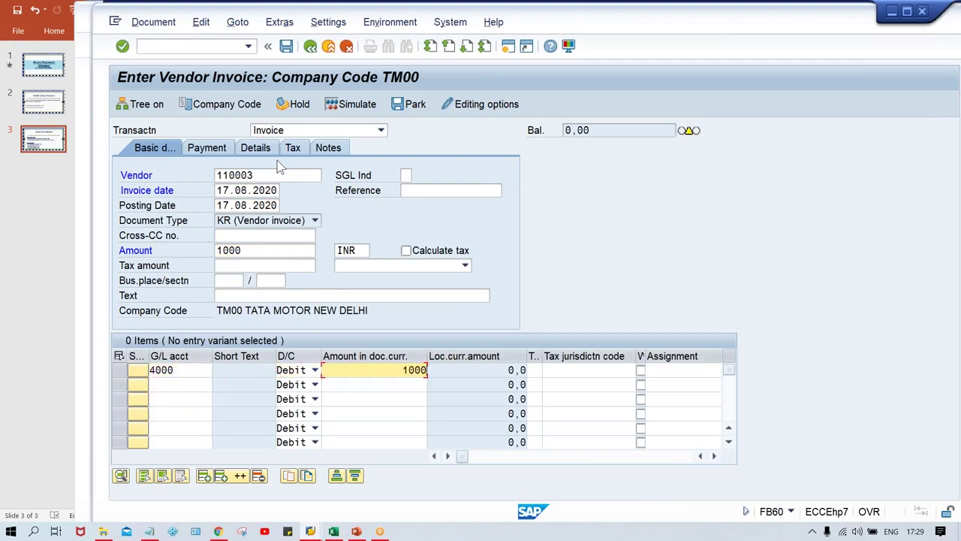
key("Return")
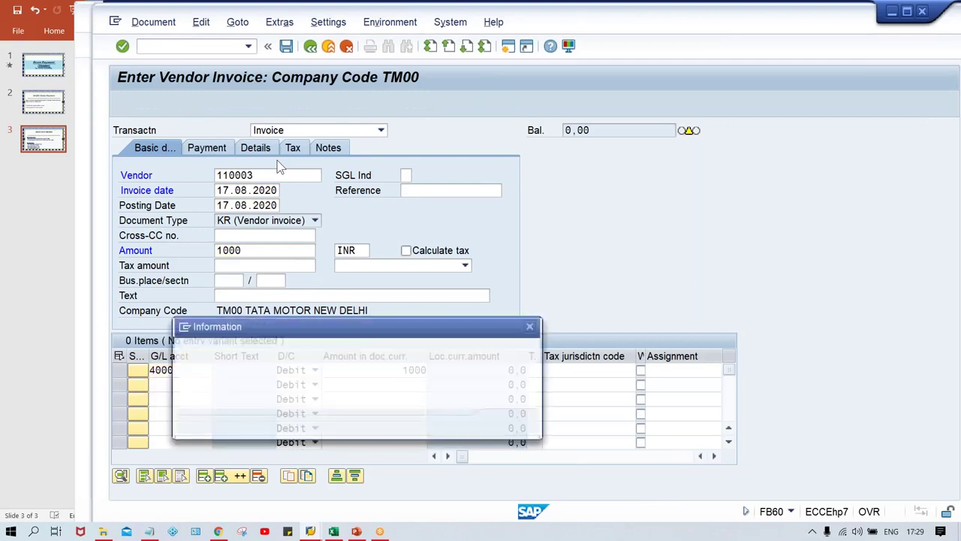
key("Return")
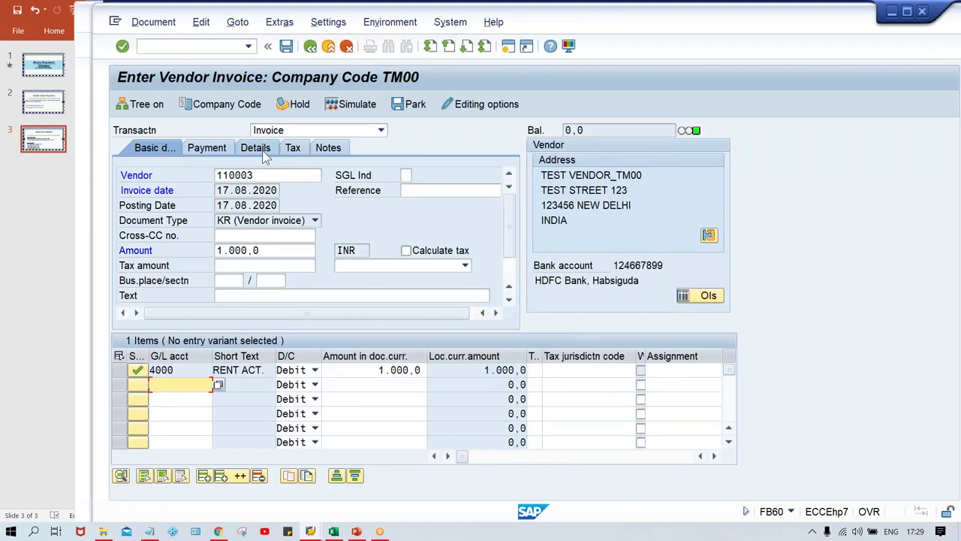
Examine the vendor's reconciliation G/L account in the invoice details, then return to the vendor field in the basic data
left_click(255, 148)
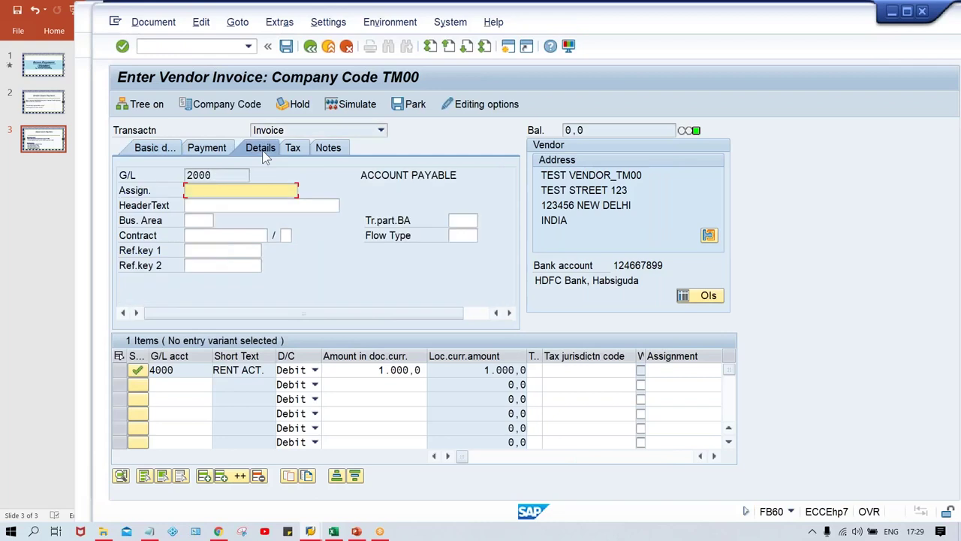
left_click_drag(239, 175, 163, 169)
left_click(234, 178)
left_click_drag(224, 178, 165, 174)
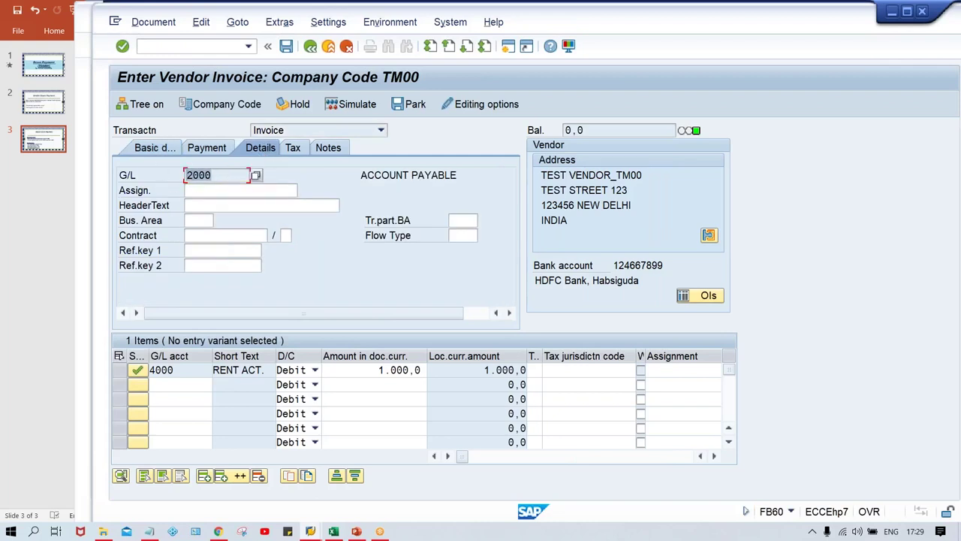
left_click(223, 175)
left_click(208, 151)
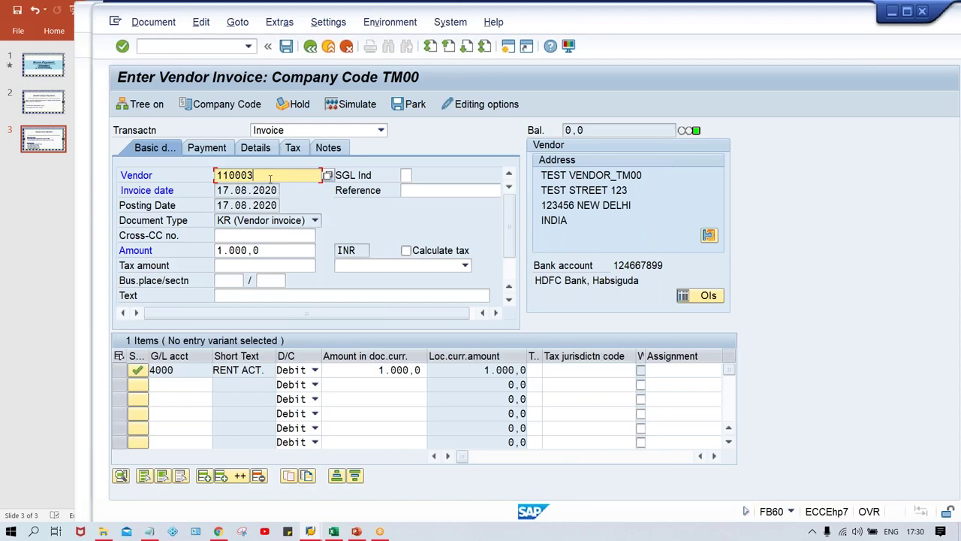
left_click_drag(268, 177, 142, 192)
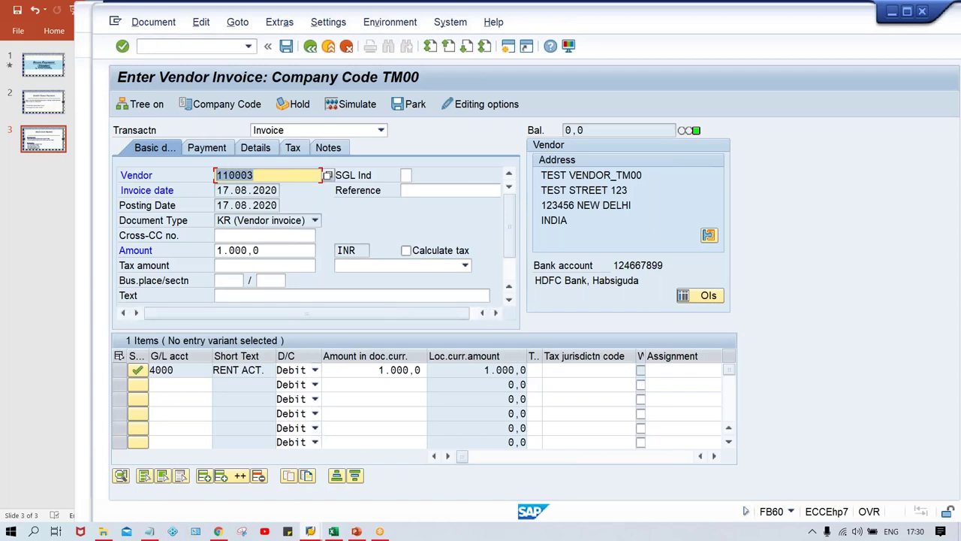
Switch back to the vendor down payment session and review its vendor account and special G/L indicator
left_click(311, 531)
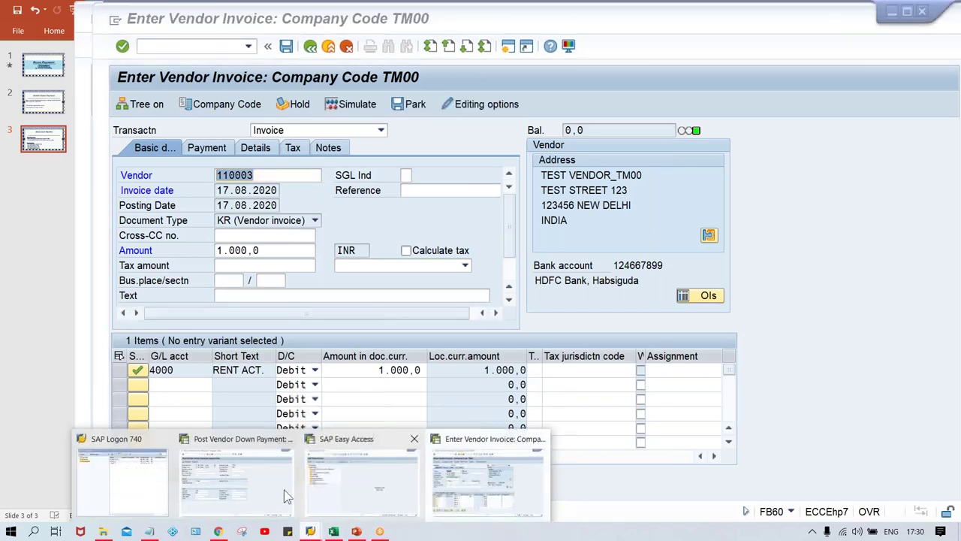
left_click(237, 485)
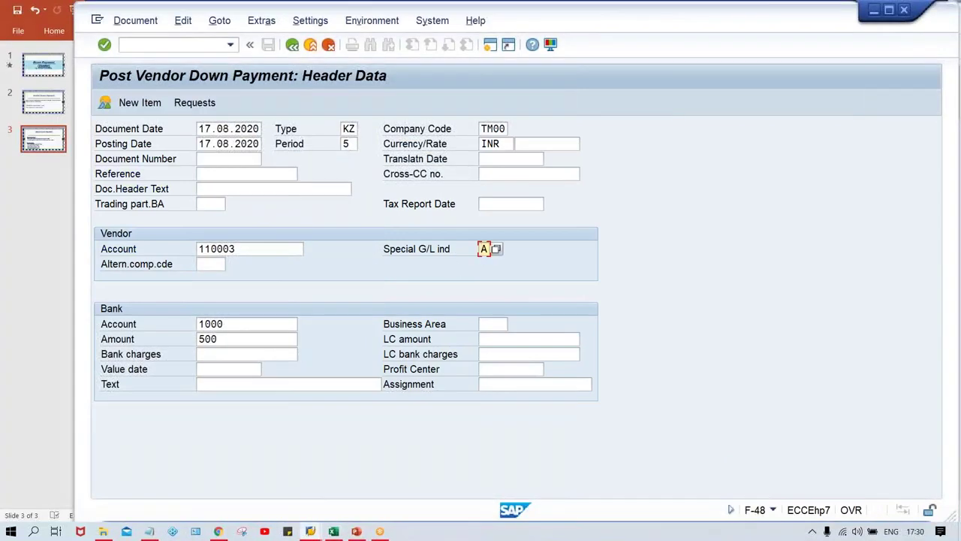
left_click(264, 251)
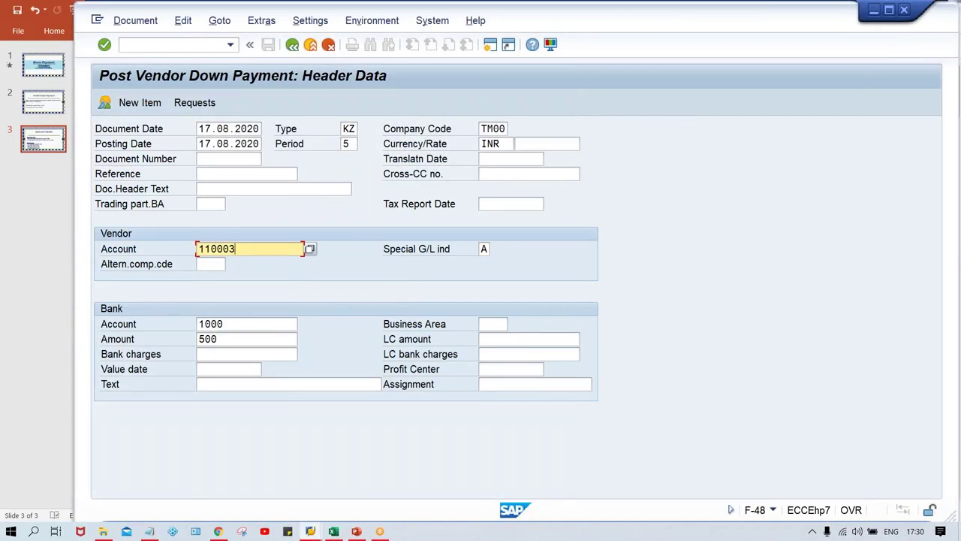
left_click(482, 251)
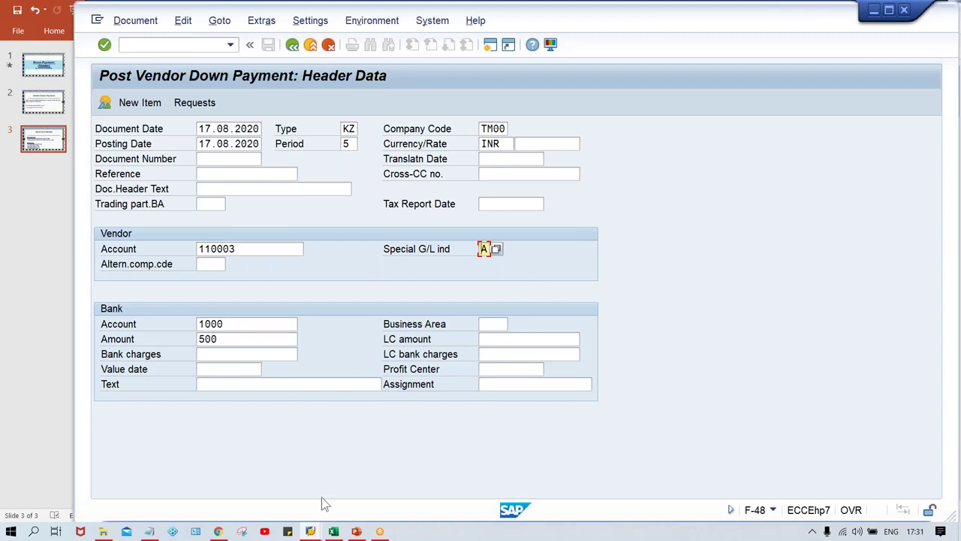
In the free SAP session, run OBYR and open the vendor special G/L indicator A configuration for chart of accounts TCOA
left_click(311, 532)
left_click(359, 500)
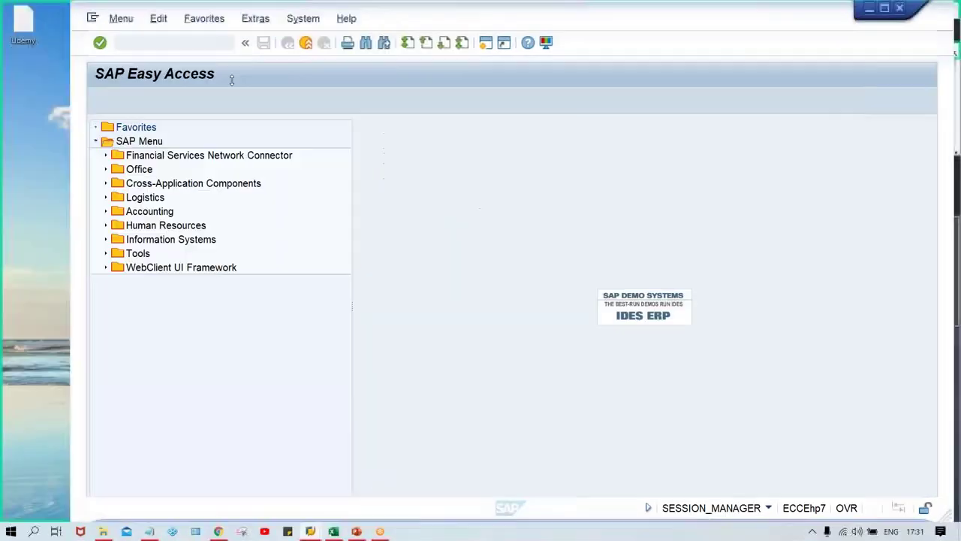
type("OBY")
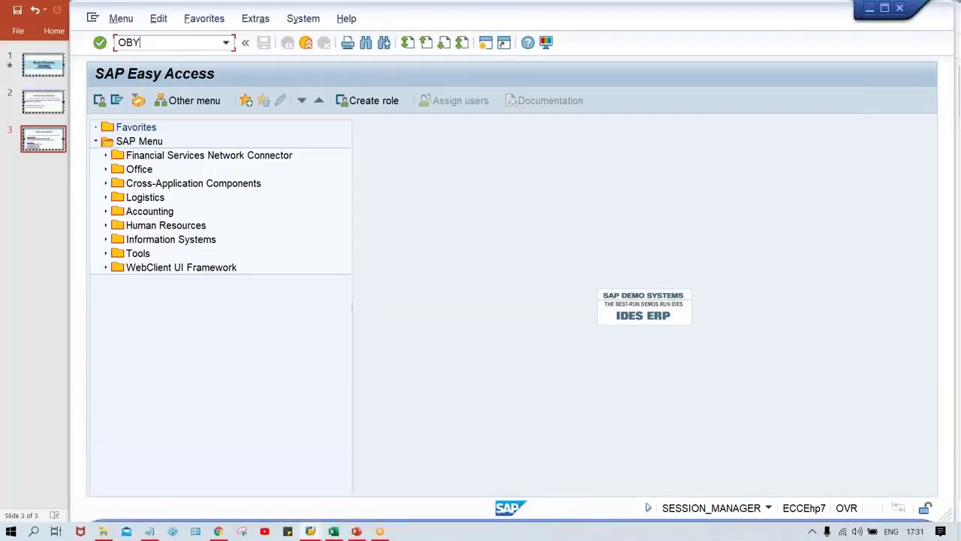
type("R")
key("Return")
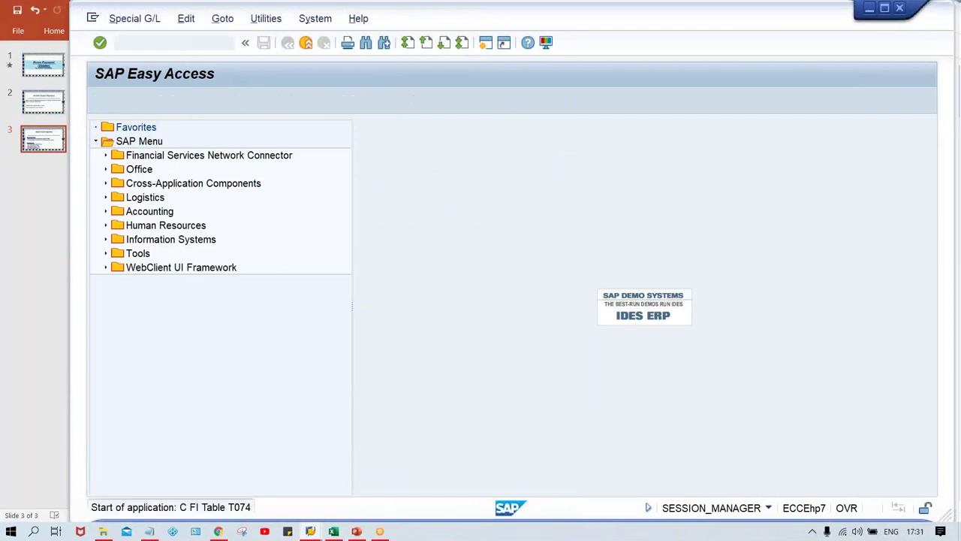
double_click(247, 141)
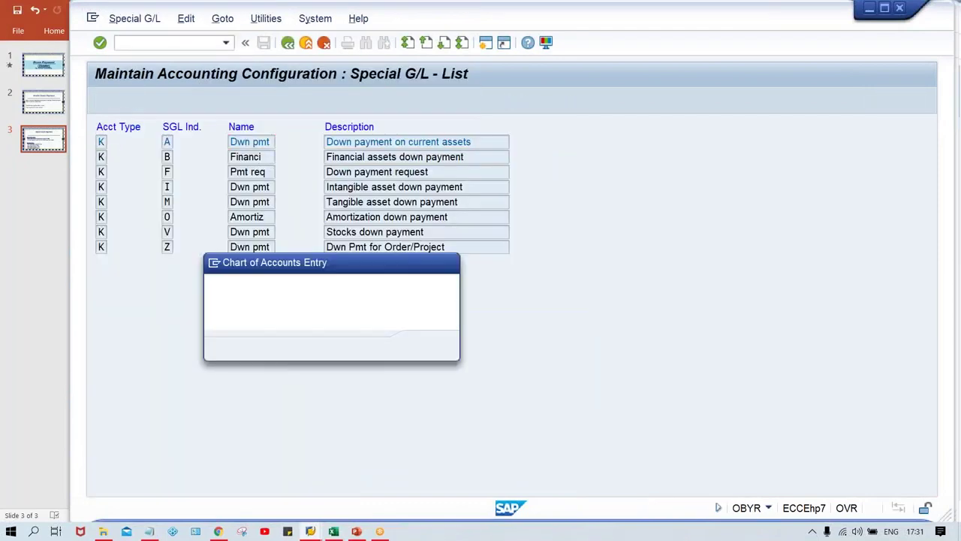
key("Return")
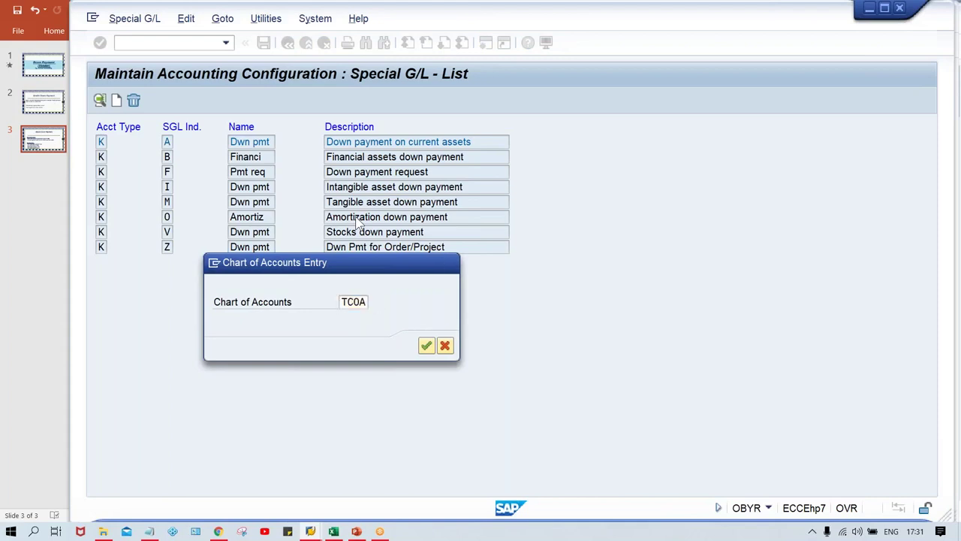
key("Return")
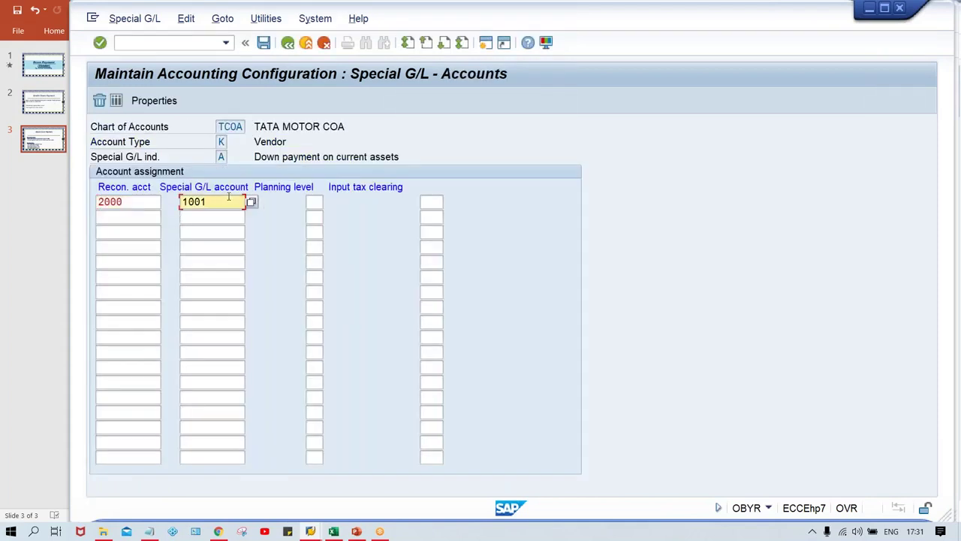
Examine the special G/L indicator and its assignment of a reconciliation account to a special G/L account
left_click(221, 157)
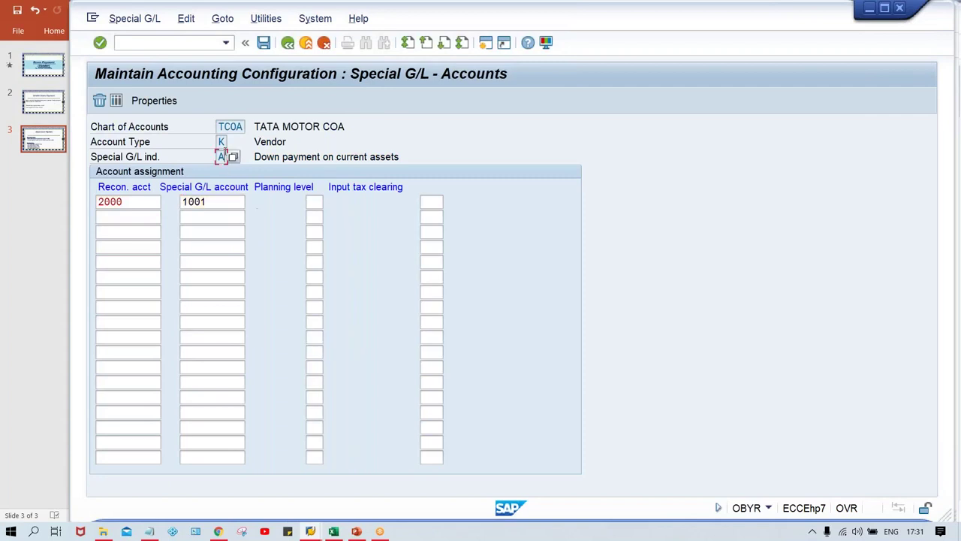
left_click(148, 204)
double_click(148, 204)
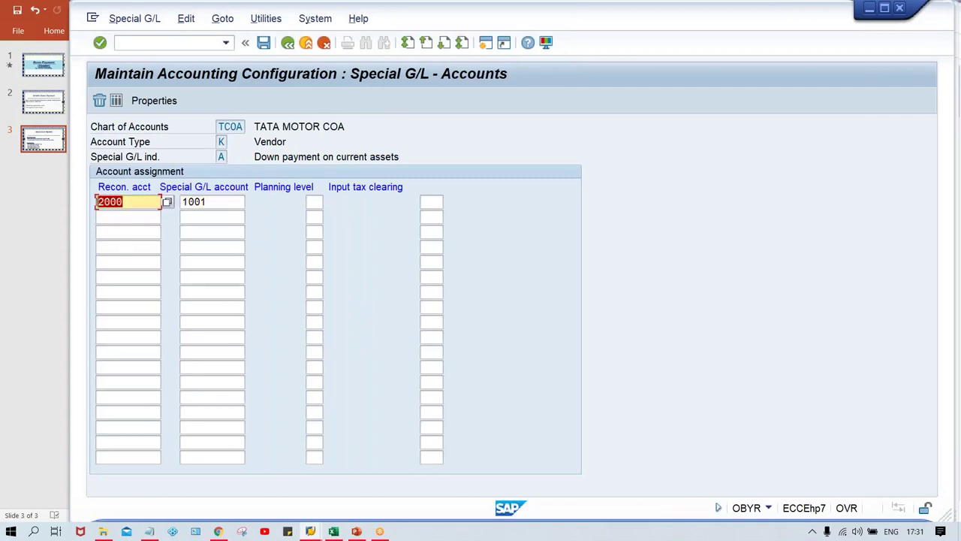
left_click(217, 204)
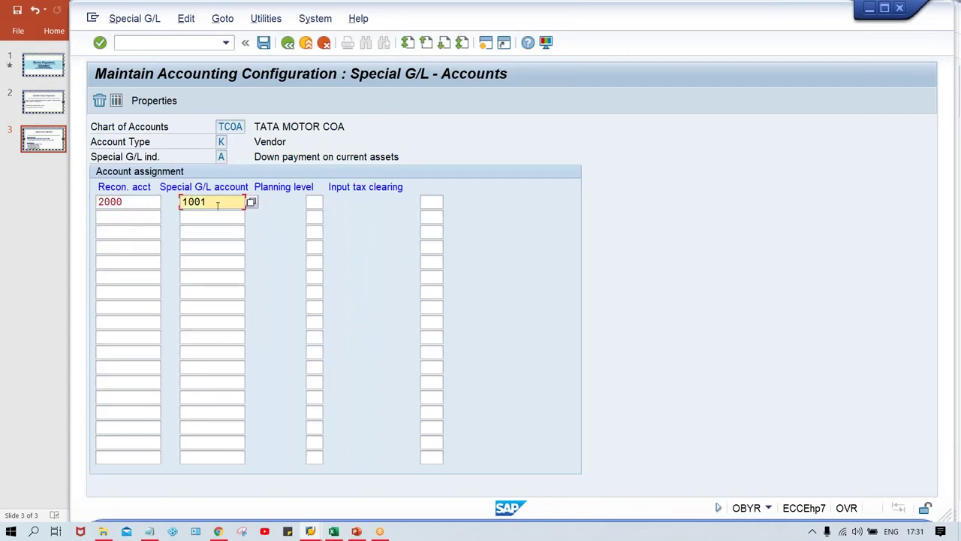
double_click(217, 204)
left_click(226, 206)
left_click(221, 157)
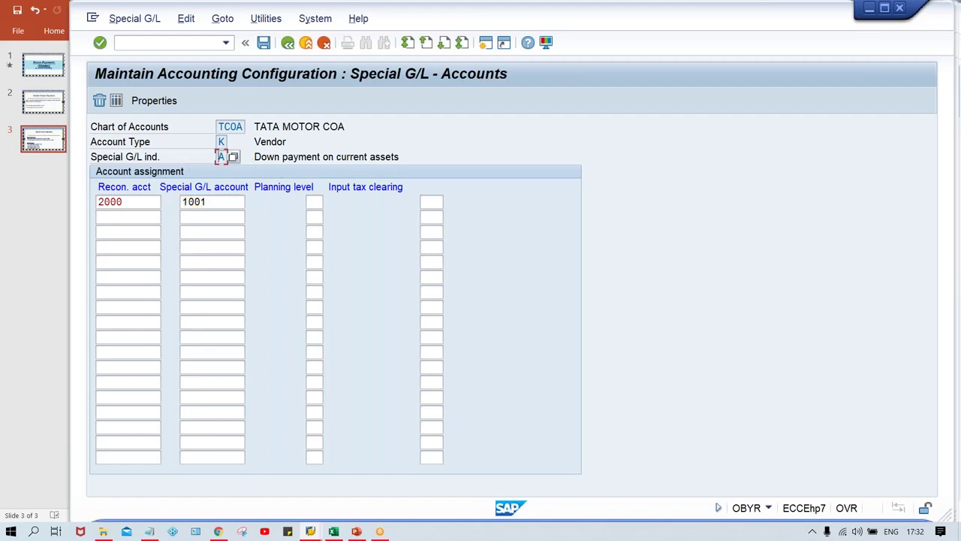
Return to the F-48 down payment session and enter the vendor item with amount 500 and text DOWNPAYMENT
left_click(311, 531)
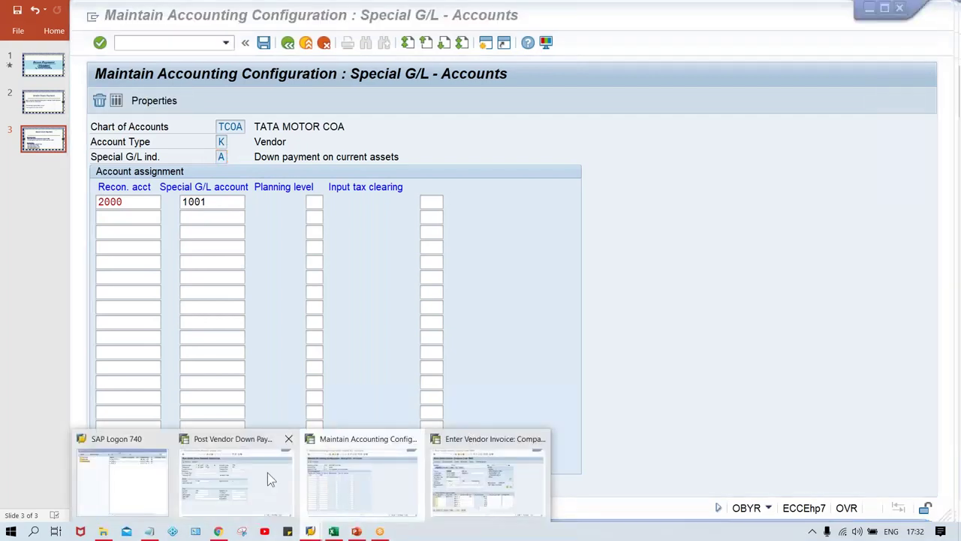
left_click(267, 472)
key("Return")
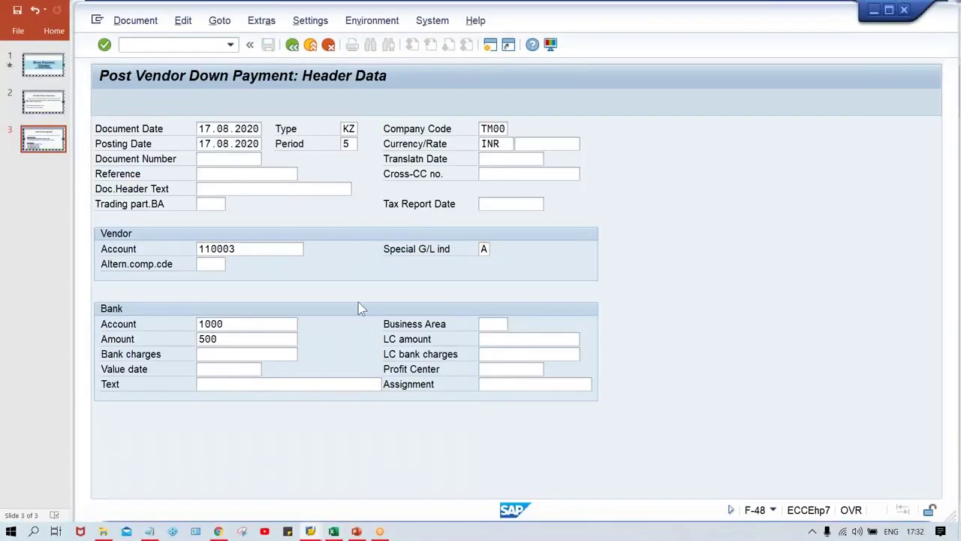
type("500")
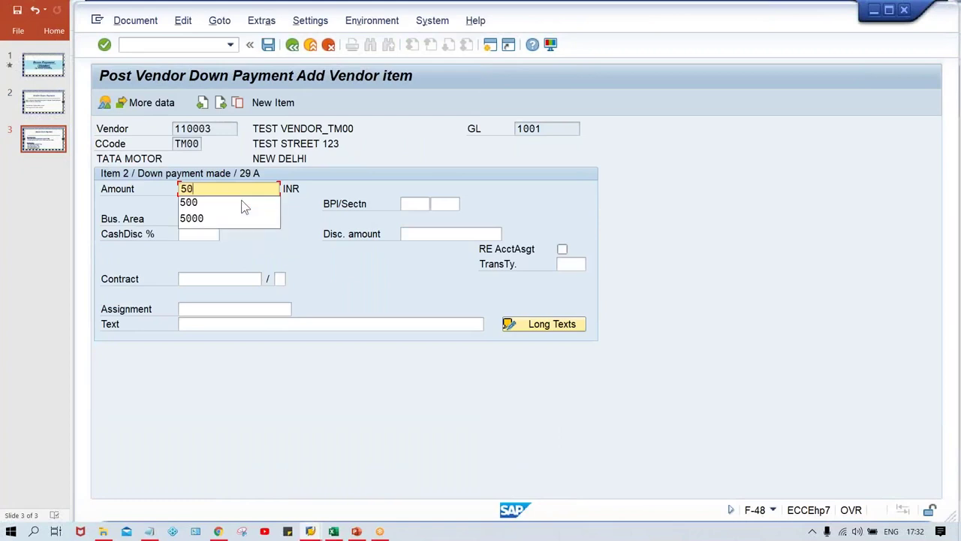
left_click(553, 194)
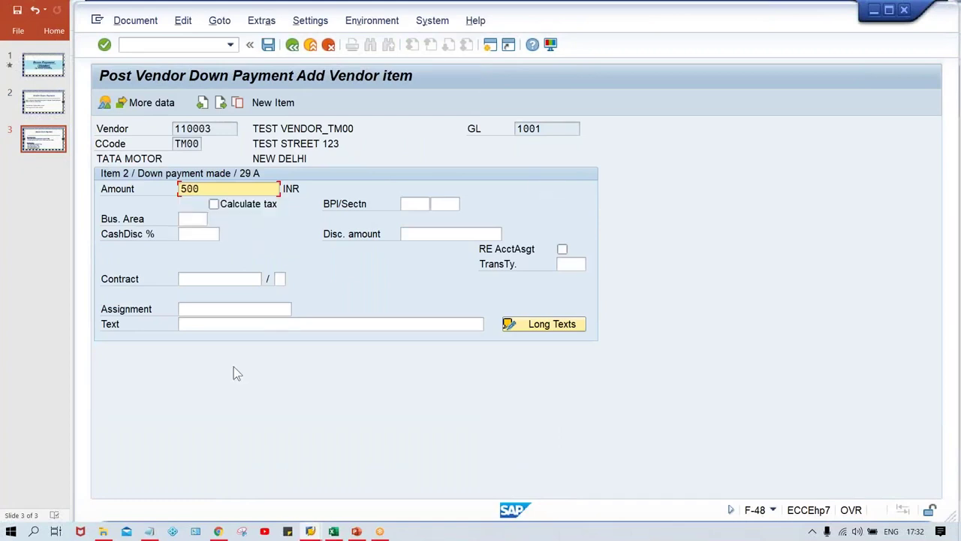
left_click(214, 325)
type("D")
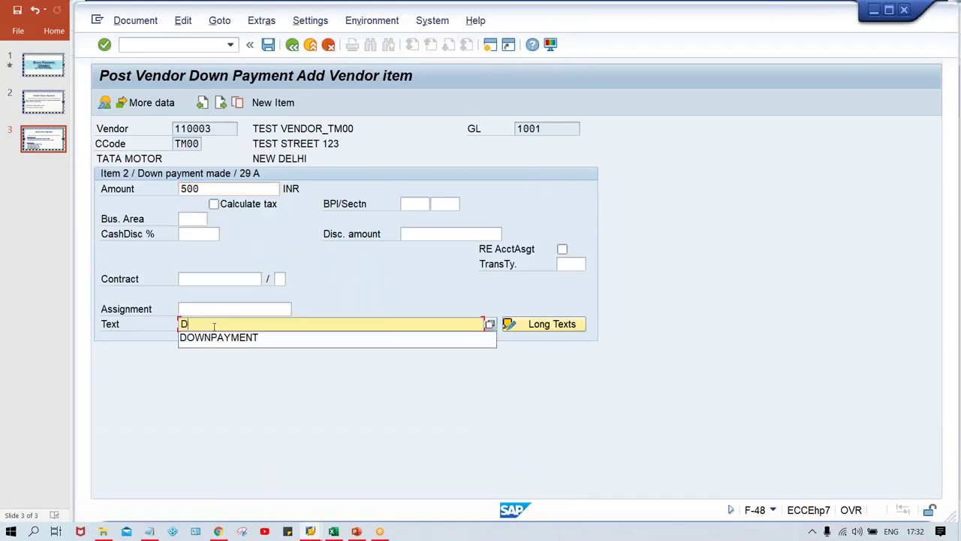
key("Down")
key("Return")
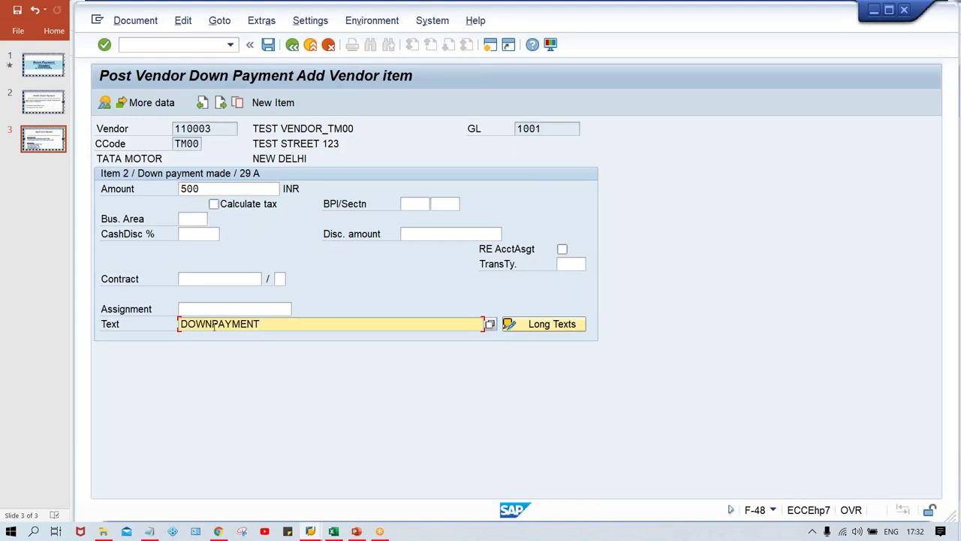
Simulate the vendor down payment, check the vendor line item, and post the document
left_click(141, 23)
left_click(139, 93)
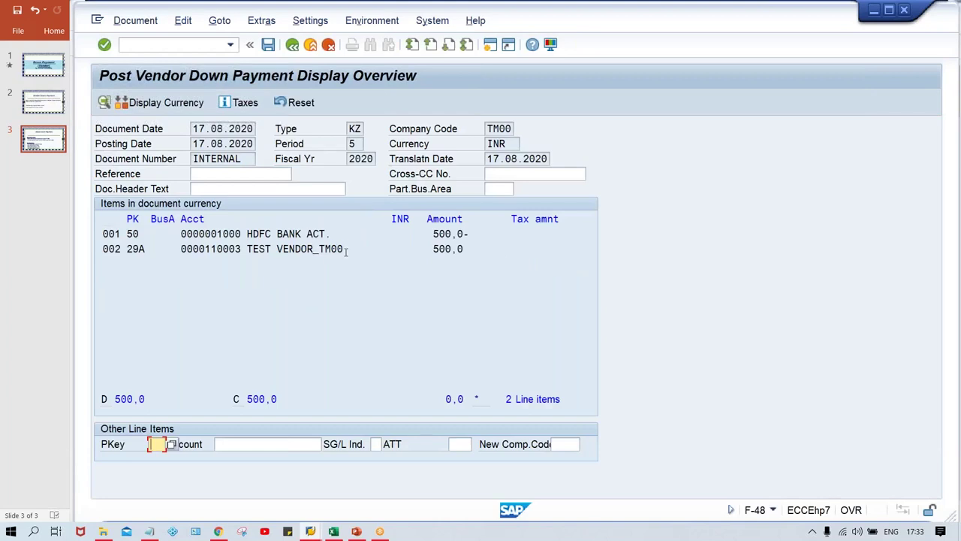
left_click(362, 248)
left_click_drag(469, 247, 376, 245)
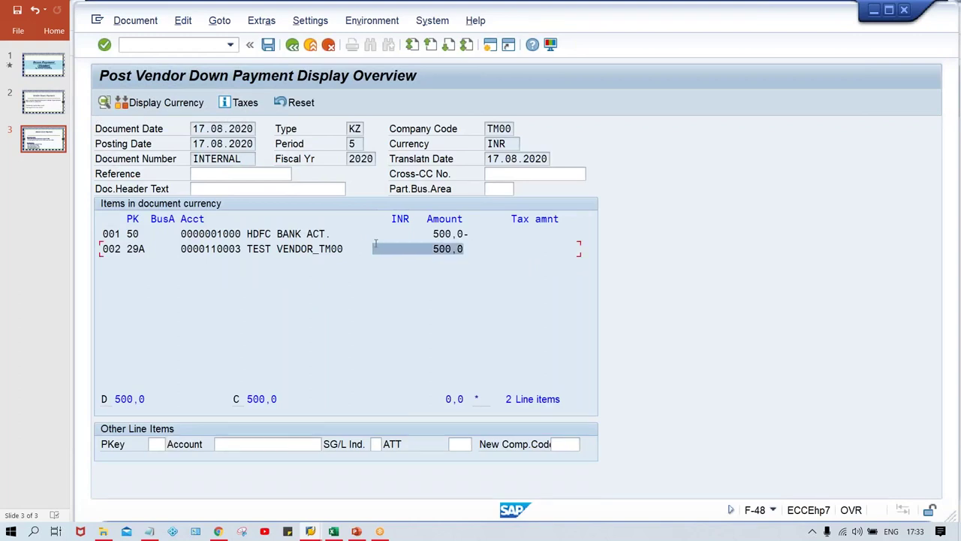
key("ctrl+s")
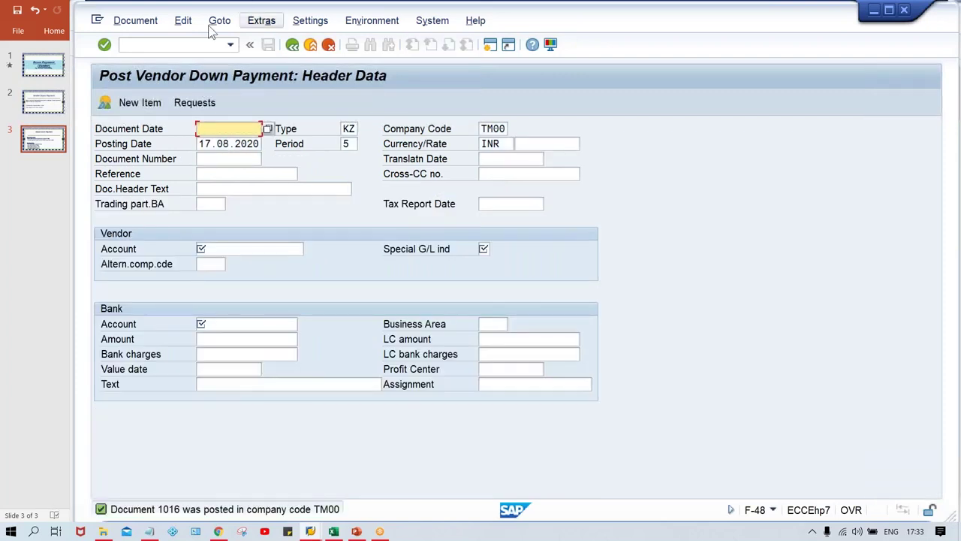
Run FBL3N for the open items of G/L account 1001 in company code TM00 and examine the down payment amounts and their total
left_click(151, 45)
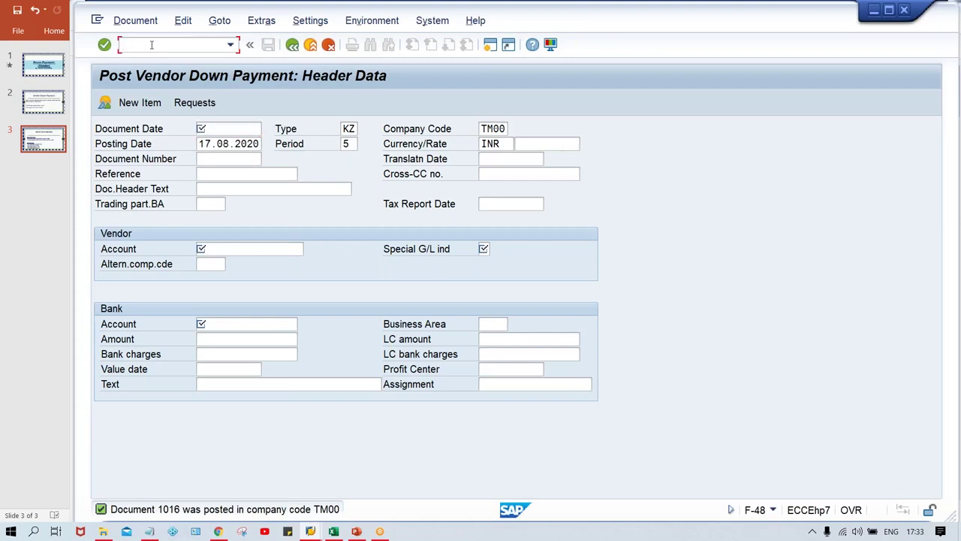
type("/NFBL3N")
key("Return")
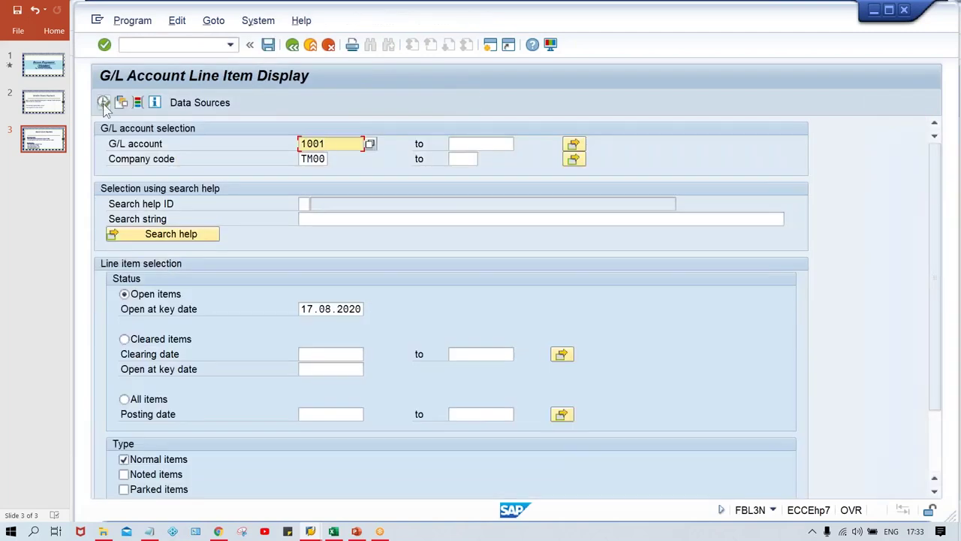
left_click(105, 102)
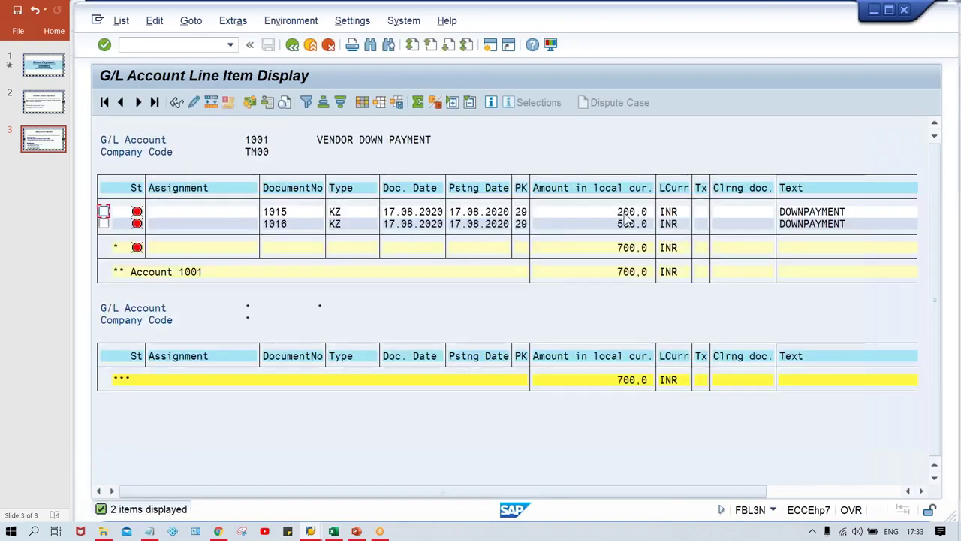
left_click(628, 214)
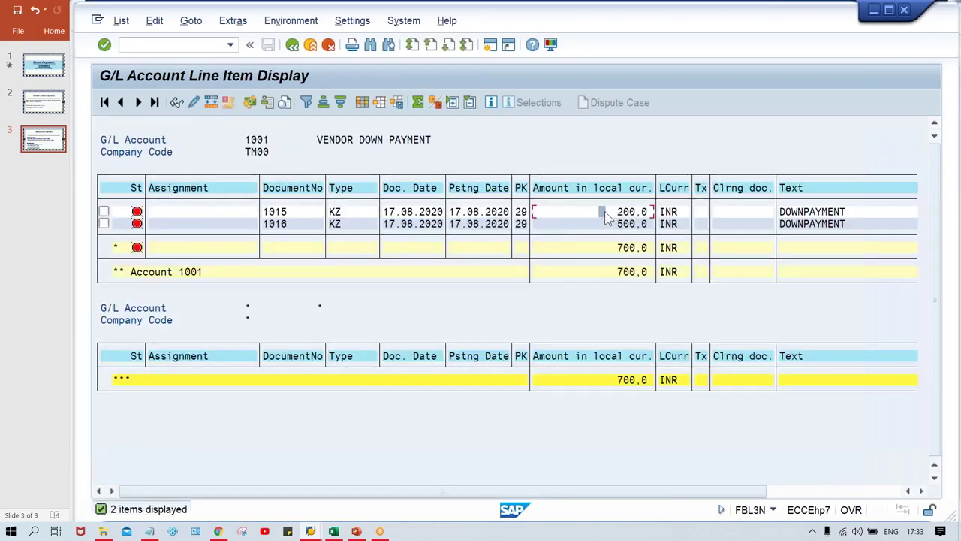
left_click(608, 223)
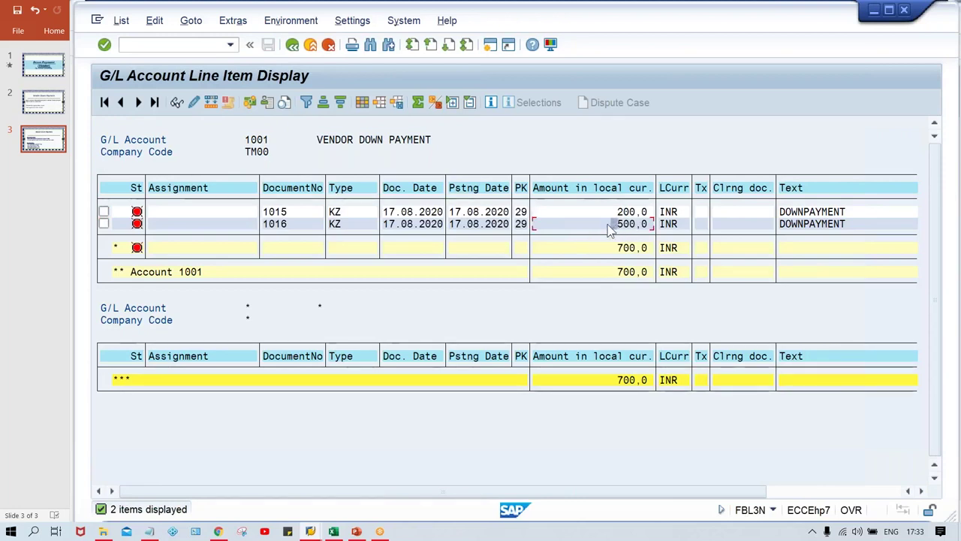
left_click(604, 248)
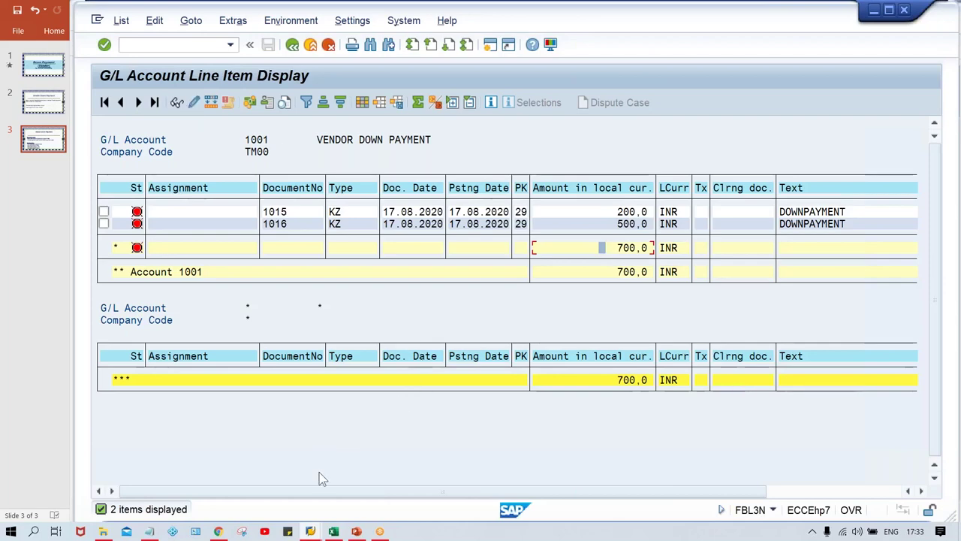
Switch to the vendor invoice session and restart FB60 with a blank invoice
left_click(311, 531)
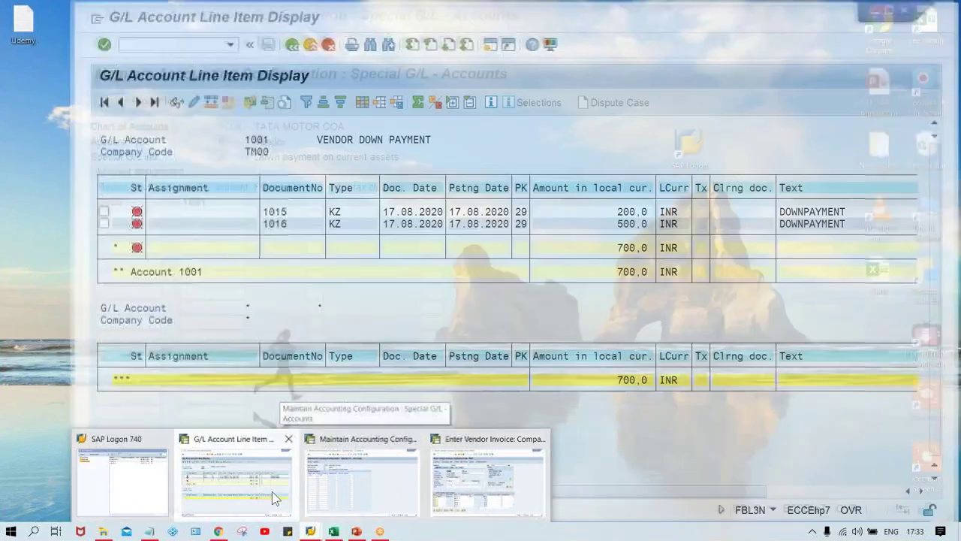
left_click(489, 480)
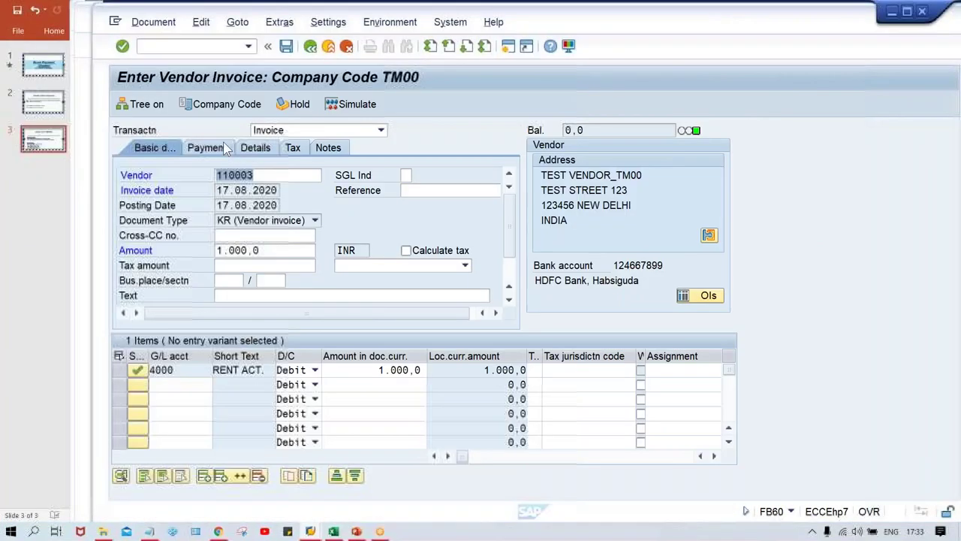
left_click(180, 54)
type("/NFB")
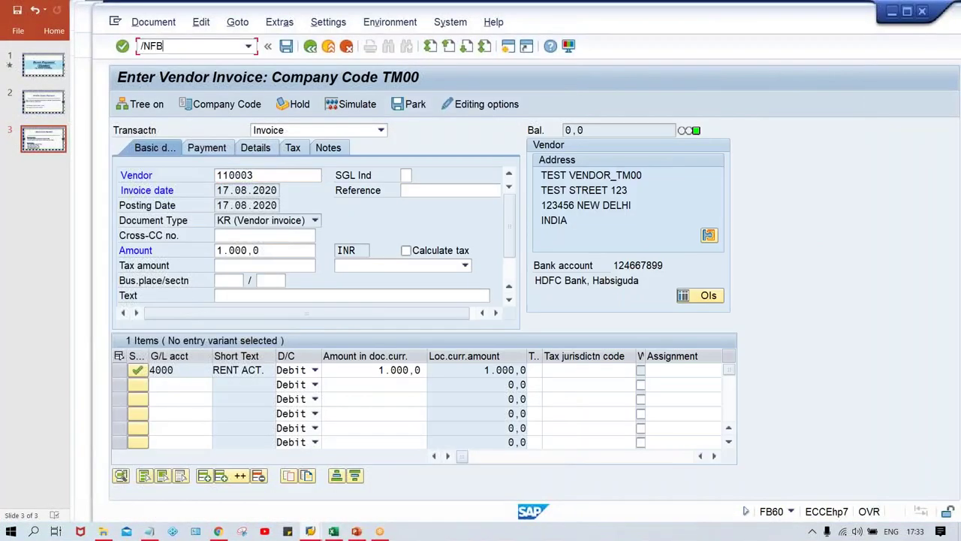
key("alt+Tab")
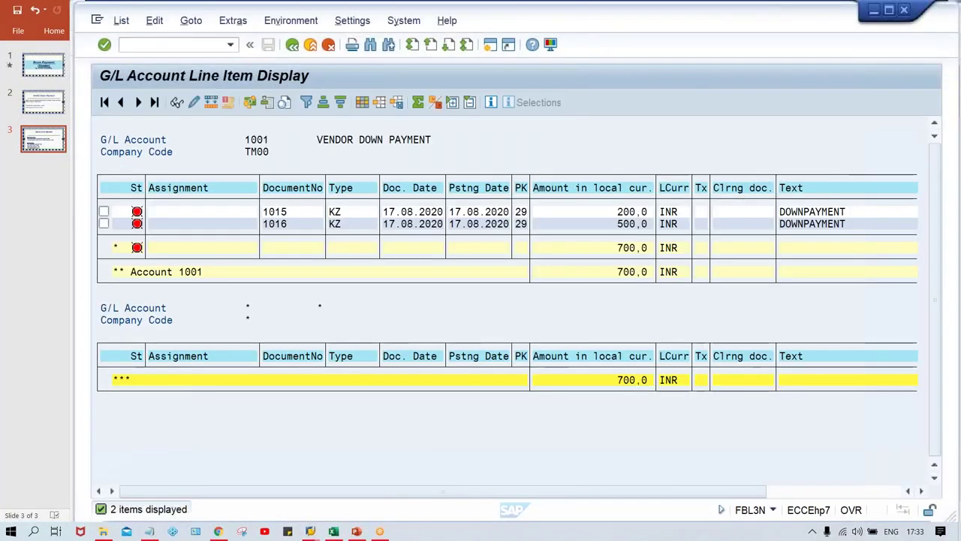
key("alt+Tab")
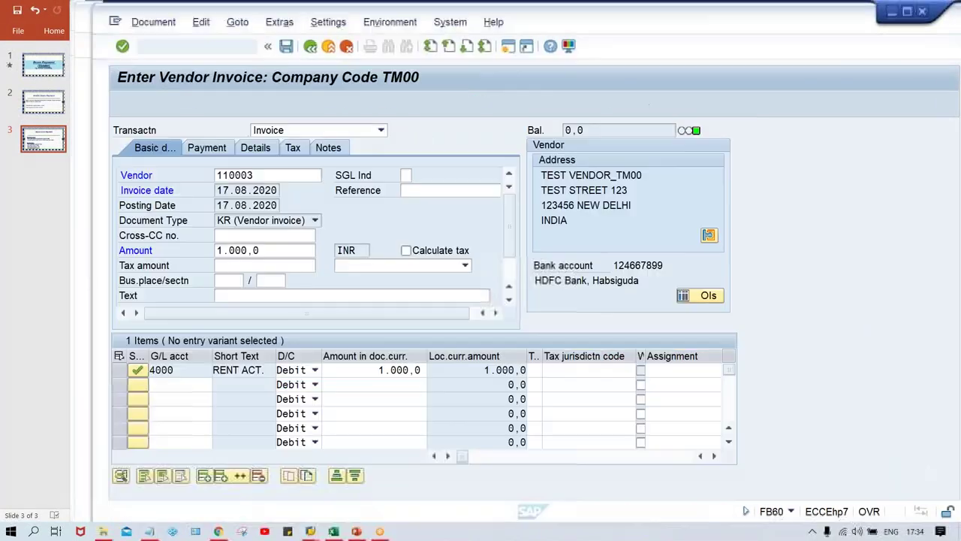
type("/NFB")
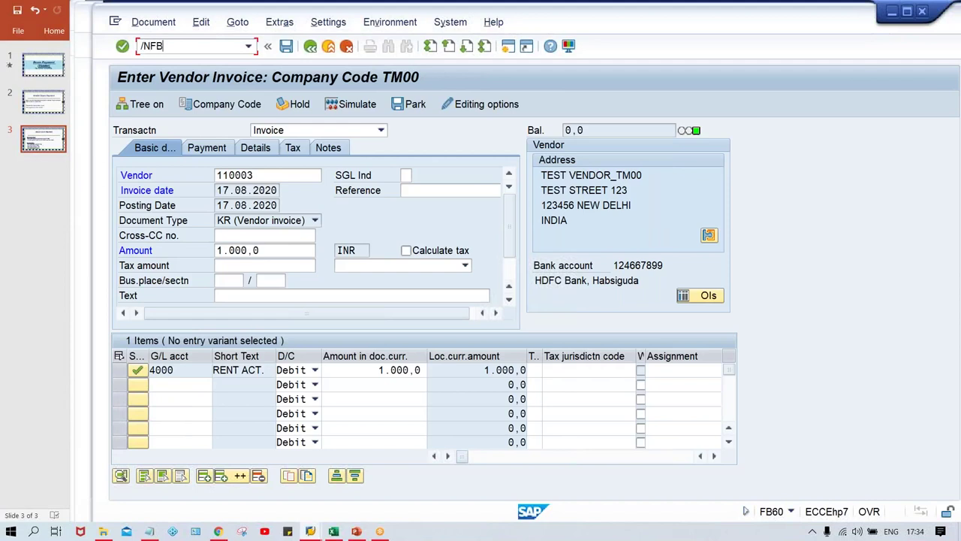
type("60")
key("Return")
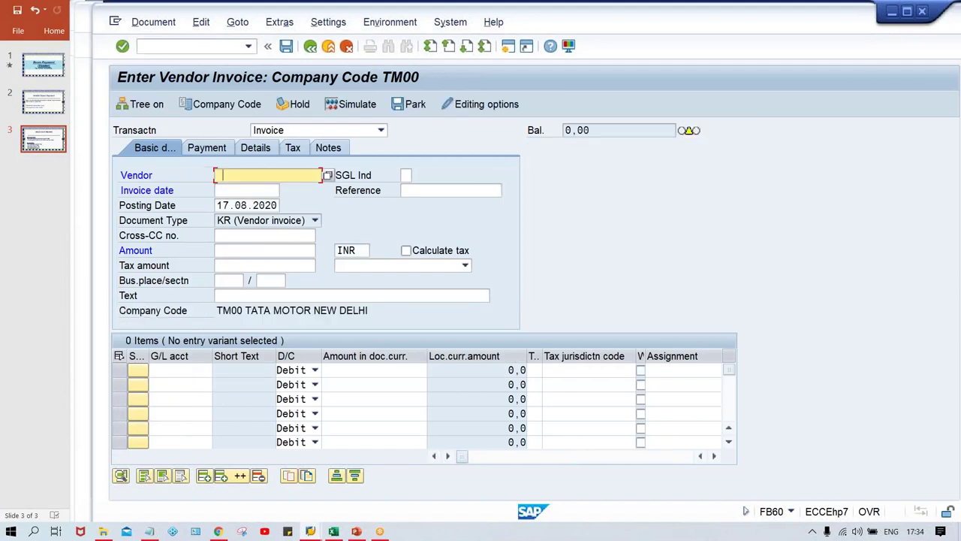
Fill in the invoice with the test vendor's account, invoice date 17.08.2020, amount 5000 and a 5000 debit to G/L account 1002
key("Return")
key("Tab")
key("Tab")
key("Down")
key("Return")
key("Tab")
key("Tab")
key("Tab")
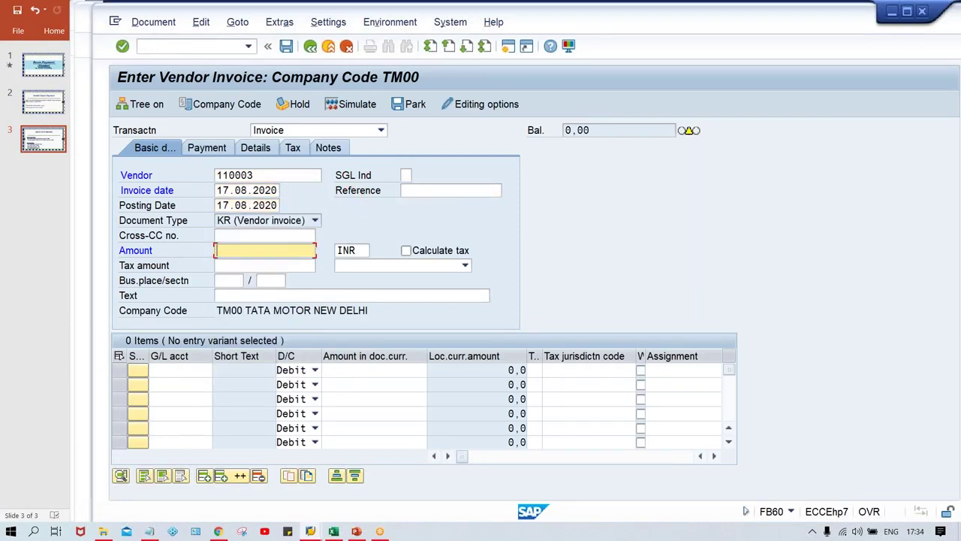
type("5000")
key("Return")
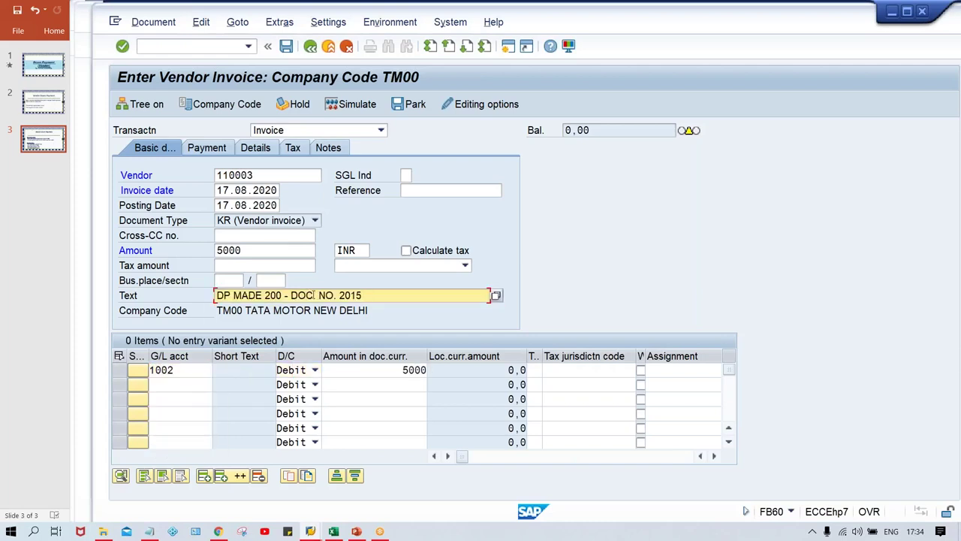
Change the invoice text to "DP MADE 500 - DOC. NO. 2016" and simulate the invoice
left_click(264, 296)
type("5")
key("Right")
key("Right")
key("End")
key("BackSpace")
type("6")
left_click(359, 104)
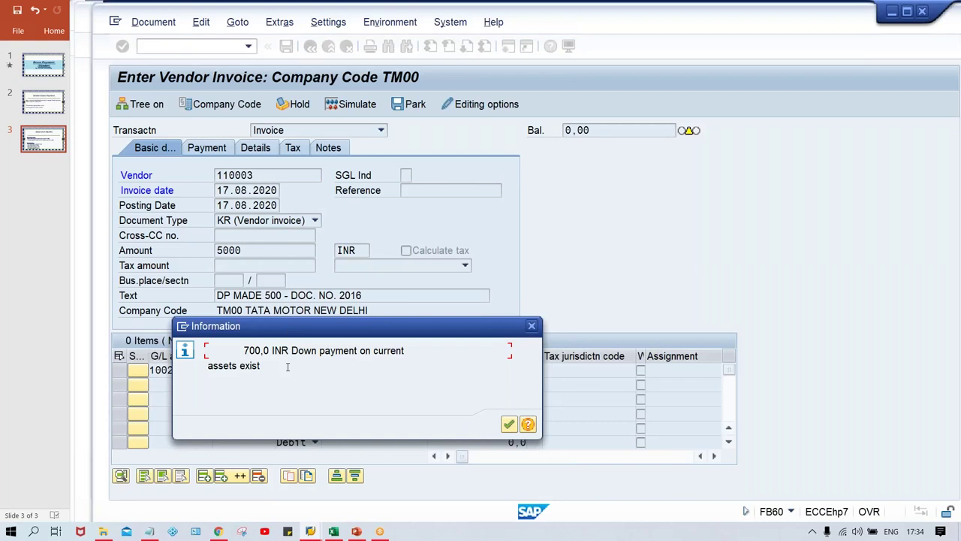
Acknowledge the down payment notice and post the simulated 5000 vendor invoice
key("Return")
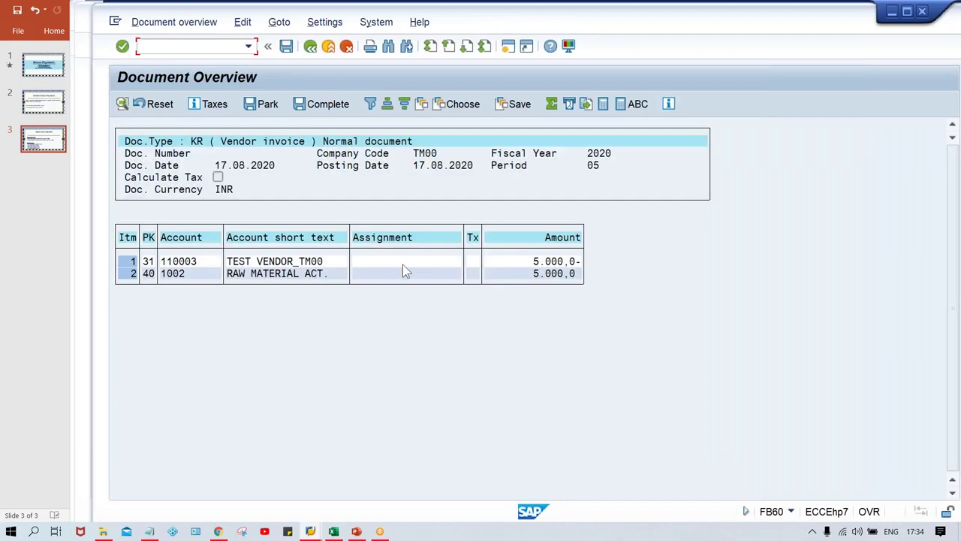
key("ctrl+s")
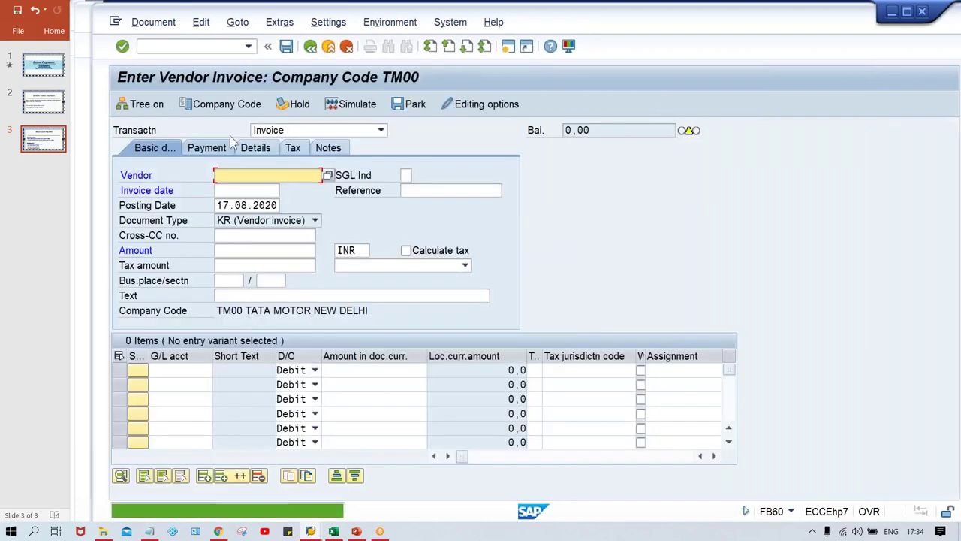
left_click(173, 46)
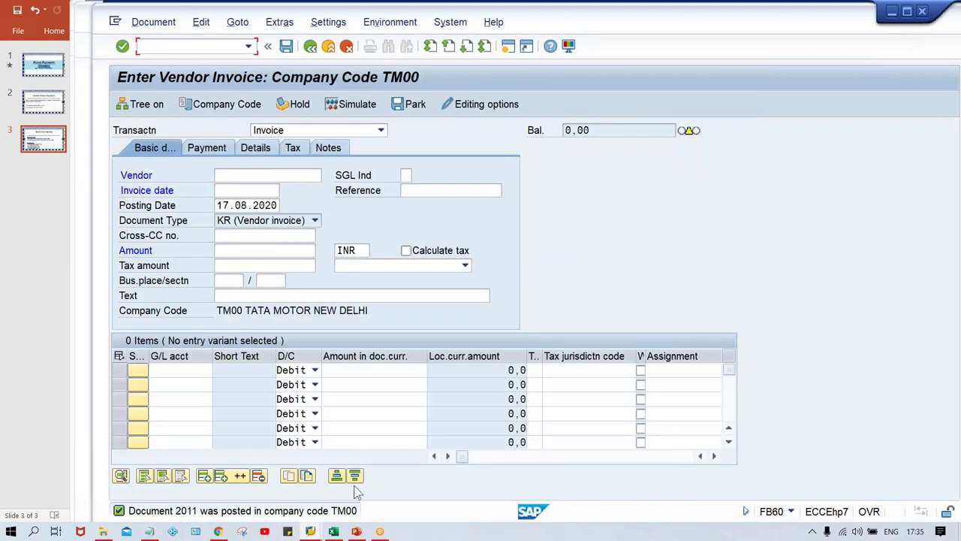
Switch to the Class workbook in Excel and enter 4500 in cell L6, beneath the 5000 and 500 amounts
left_click(335, 531)
left_click(626, 318)
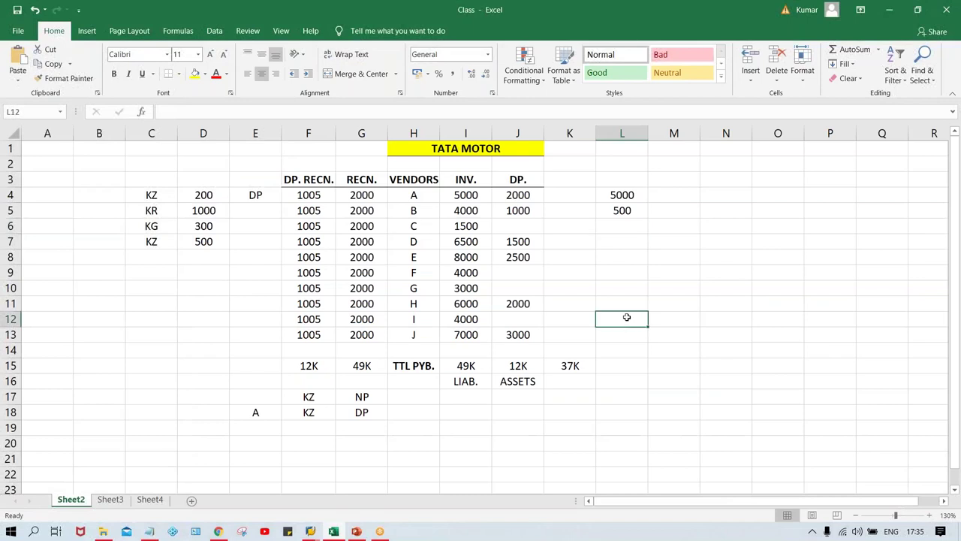
left_click(617, 193)
left_click(616, 210)
left_click(616, 194)
left_click(621, 211)
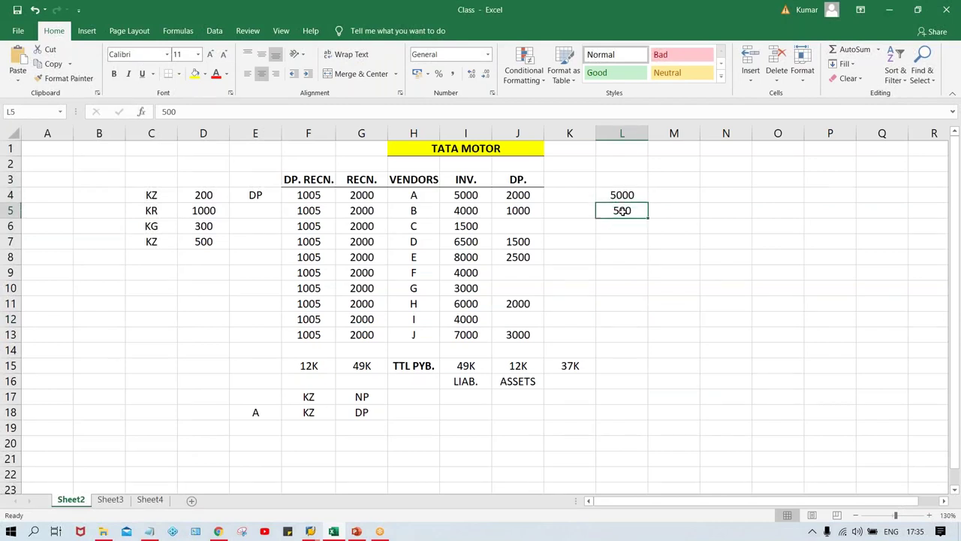
left_click(623, 226)
type("4500")
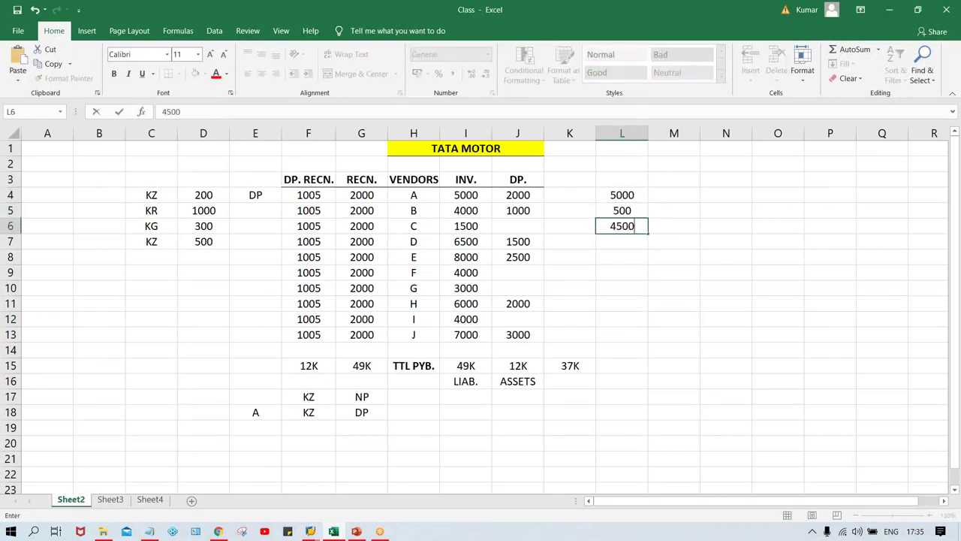
key("Up")
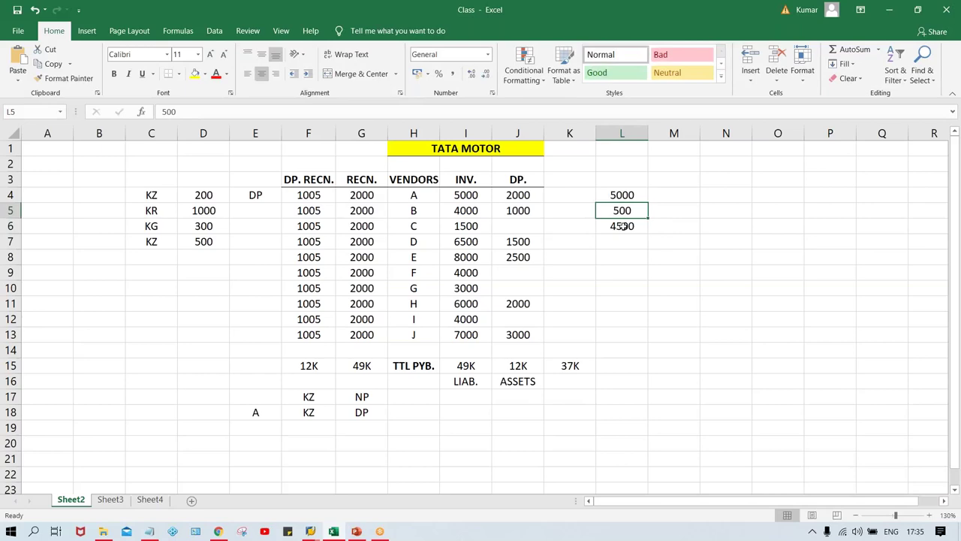
Return to SAP and start transaction F-53 for posting an outgoing payment
key("alt+Tab")
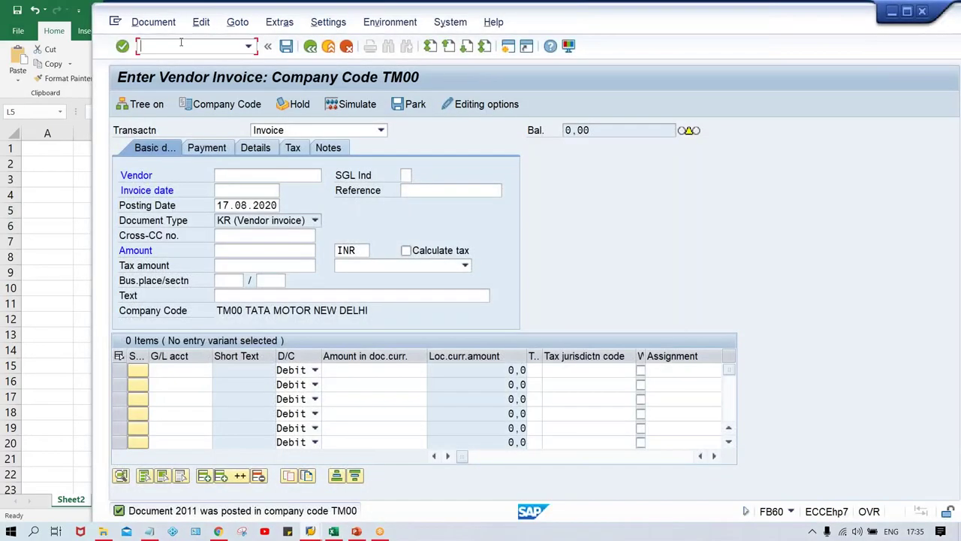
left_click(181, 42)
type("/NF-53")
key("Return")
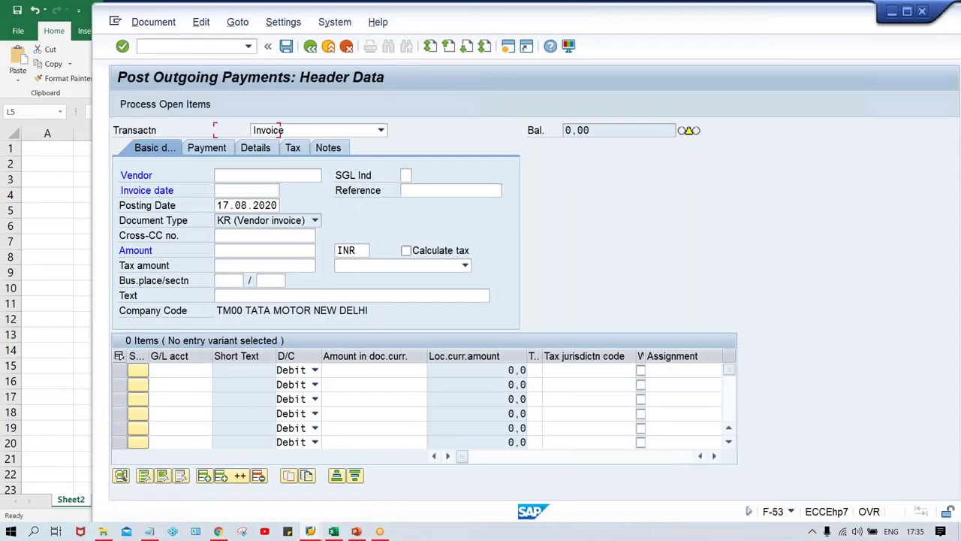
Fill in the outgoing payment header with document date 17.08.2020, bank account 1000 and amount 4500
key("BackSpace")
key("Down")
key("Return")
key("Tab")
key("Tab")
key("Tab")
key("shift+Tab")
key("BackSpace")
key("Down")
key("Return")
key("Tab")
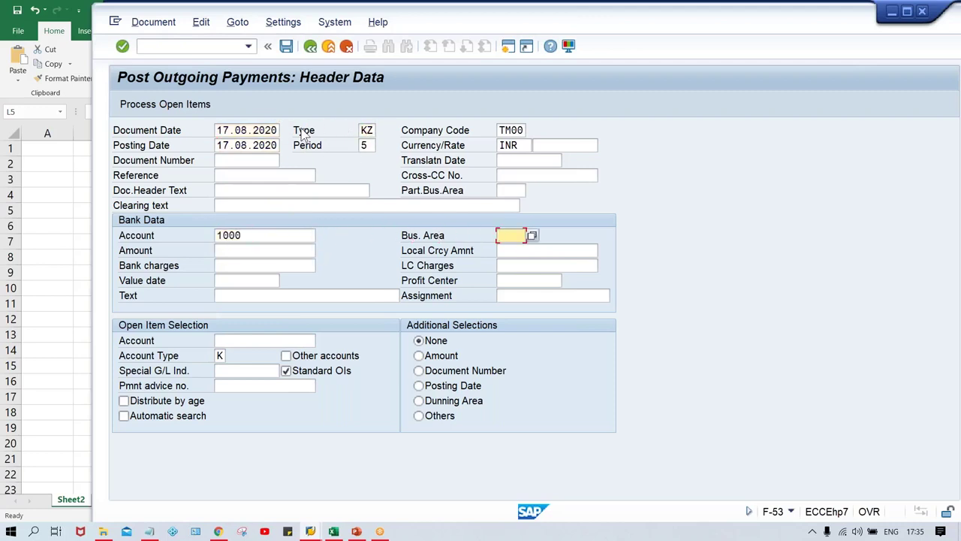
key("Tab")
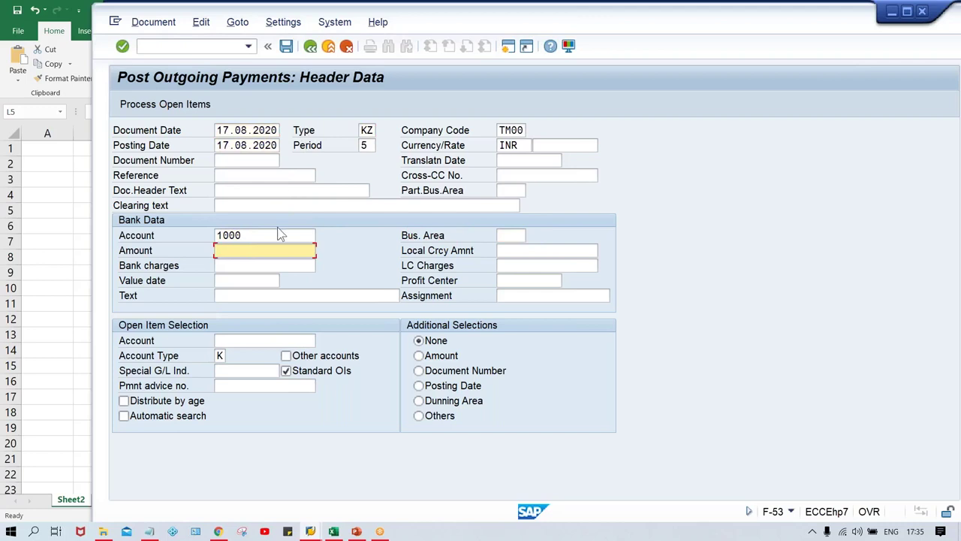
left_click(273, 238)
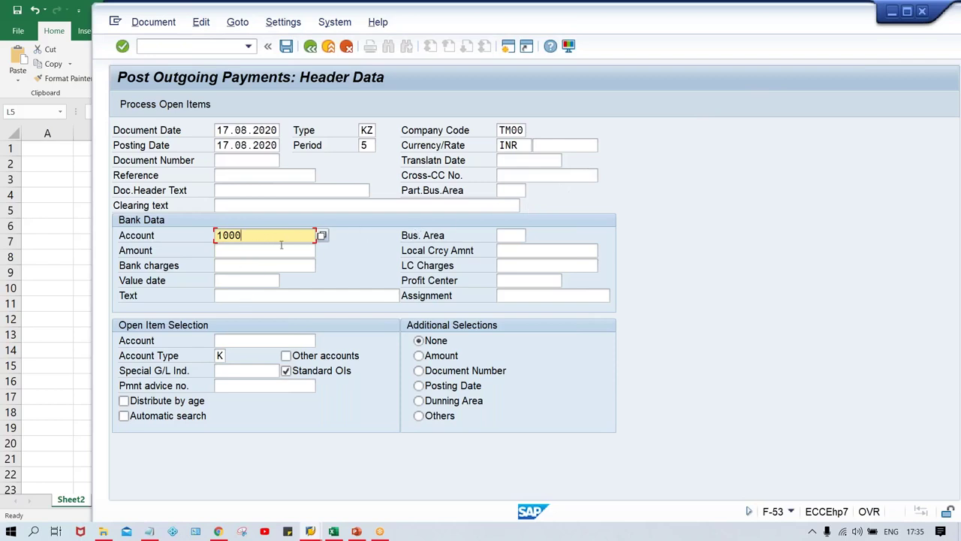
left_click(234, 255)
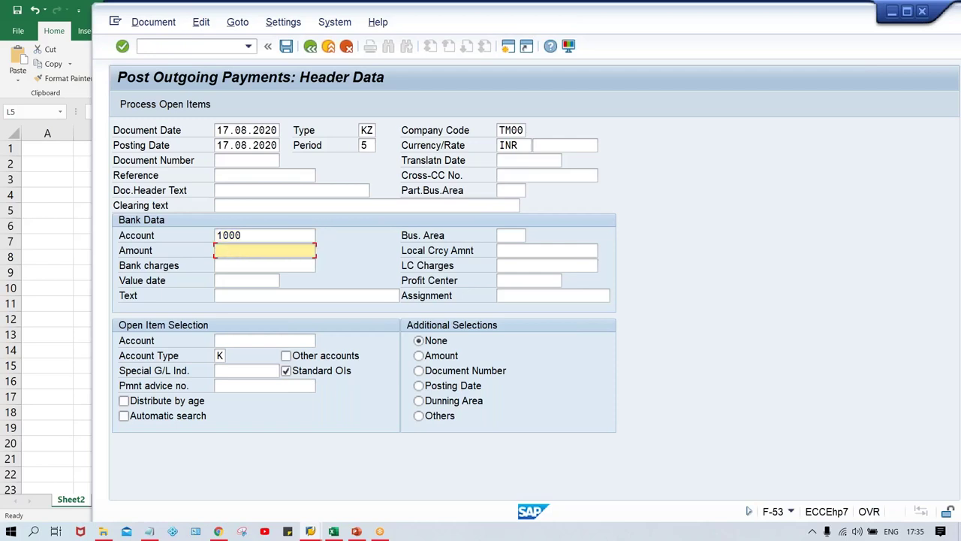
left_click(253, 237)
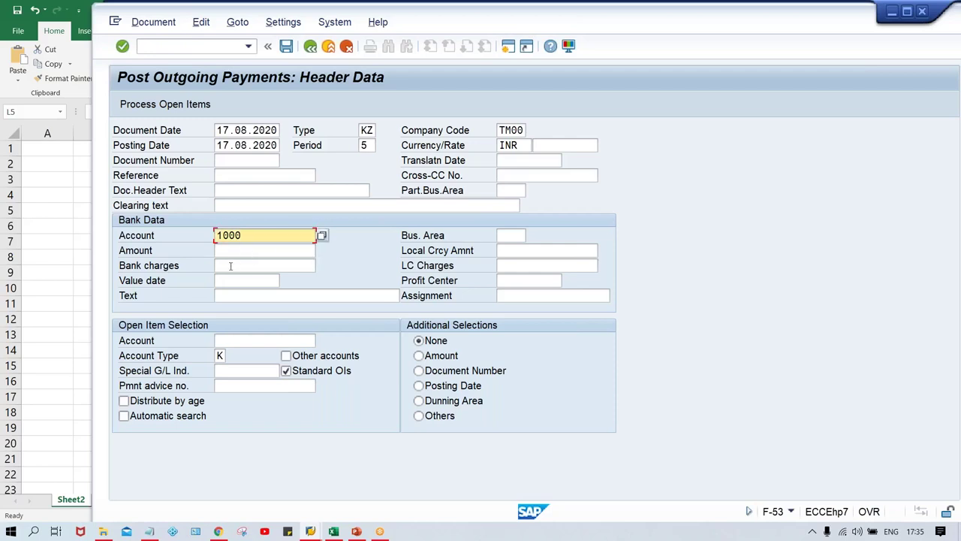
left_click(256, 251)
type("4500")
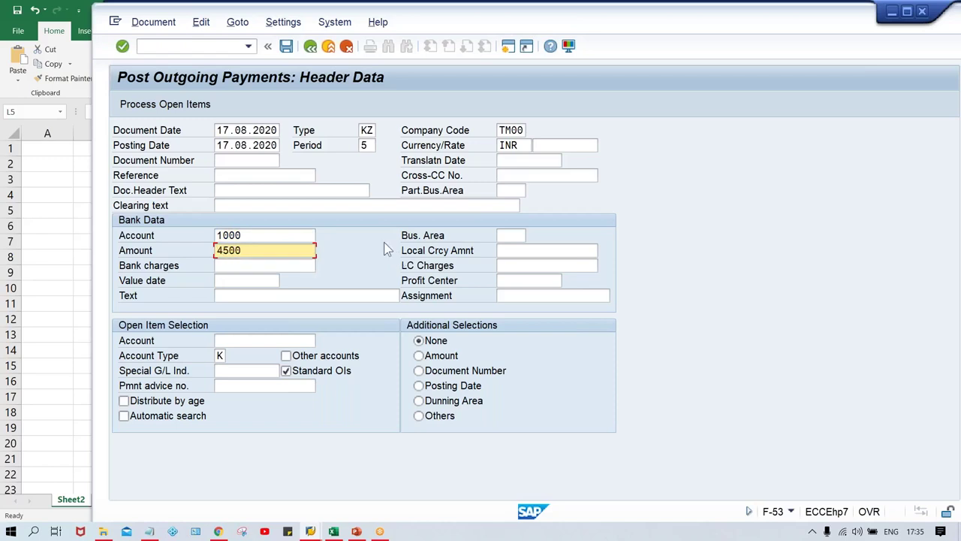
Select the test vendor's account without a special G/L indicator and process its open items
left_click(270, 340)
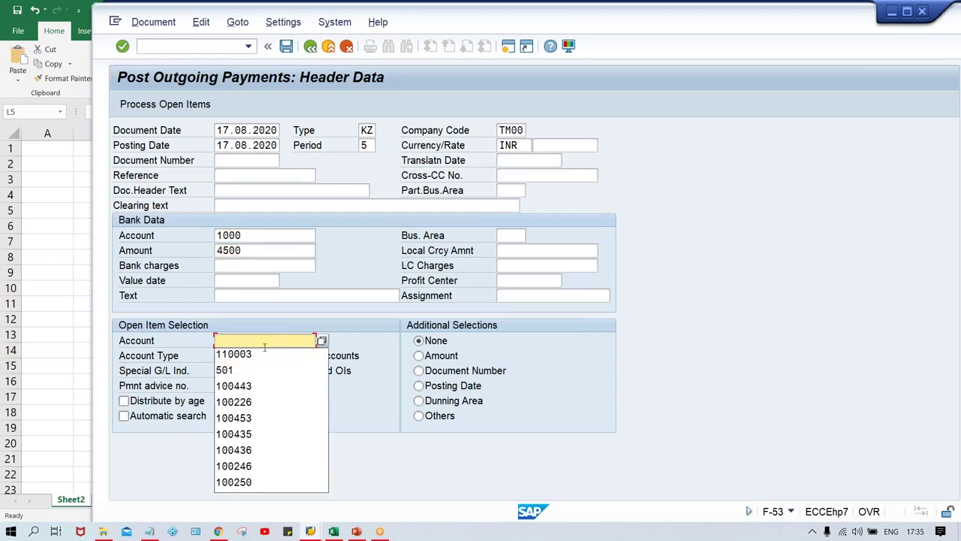
left_click(263, 354)
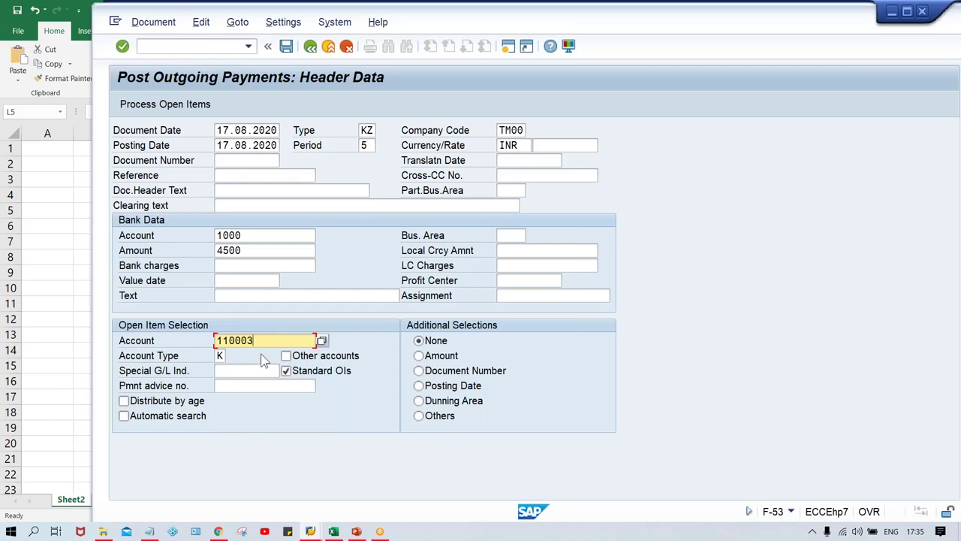
key("Return")
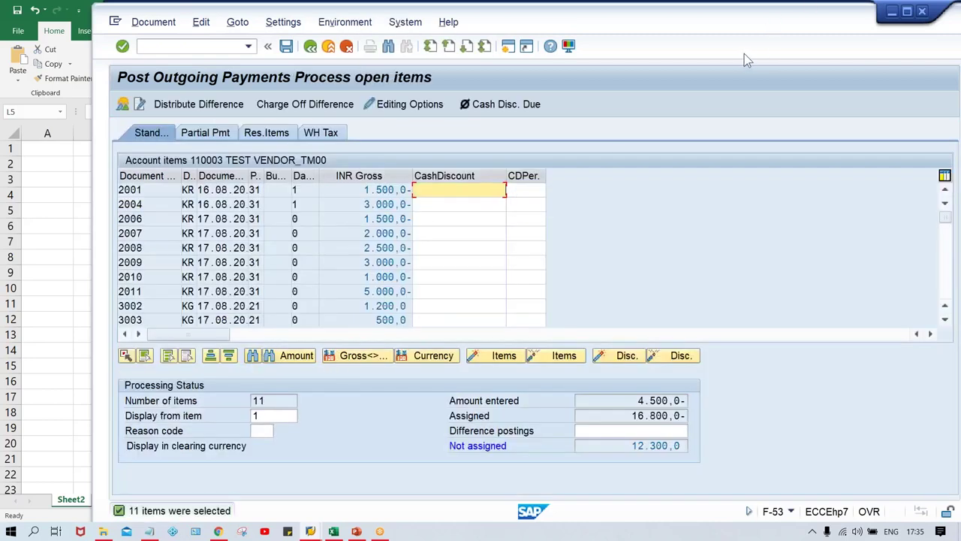
Look through the vendor's open items for the down payment, checking the 500 credit memo, the last item and the 5000 invoice
left_click(615, 183)
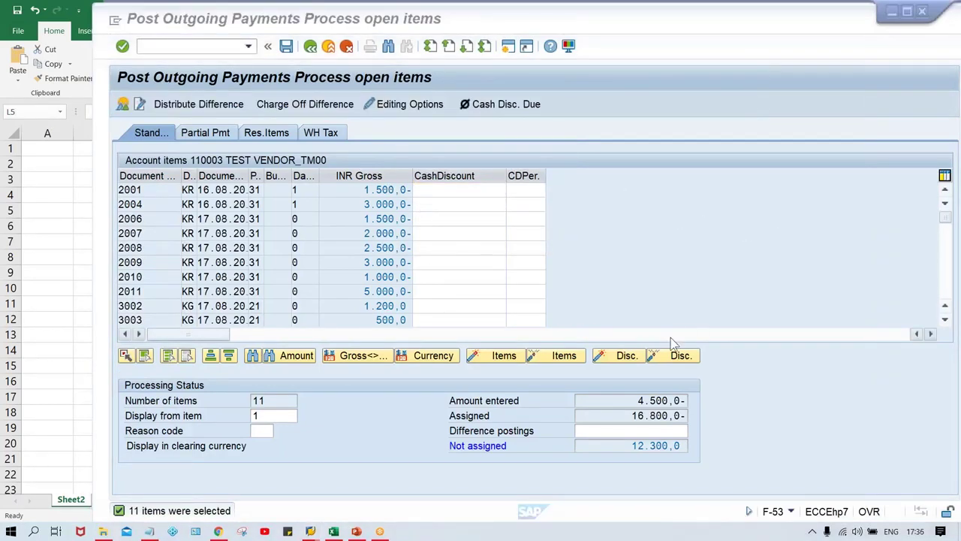
left_click(382, 320)
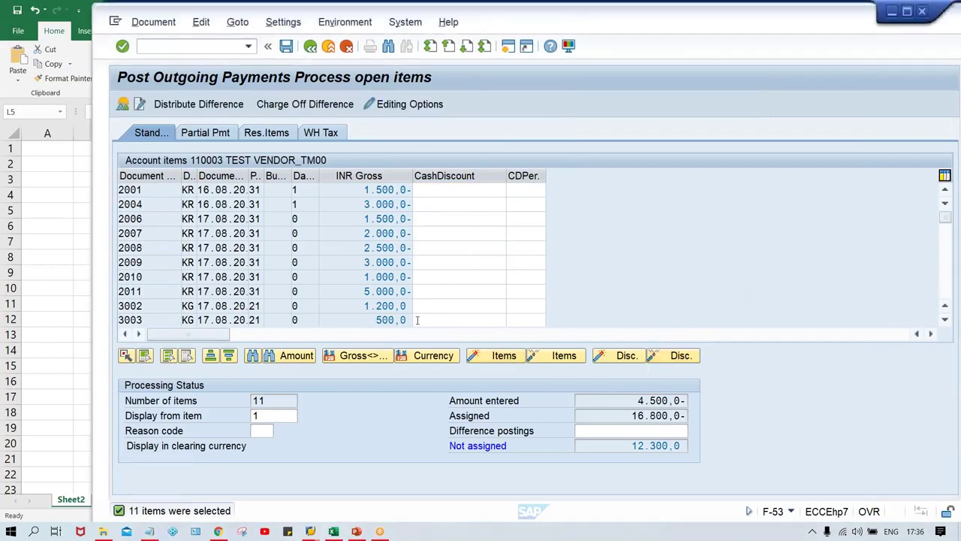
double_click(382, 320)
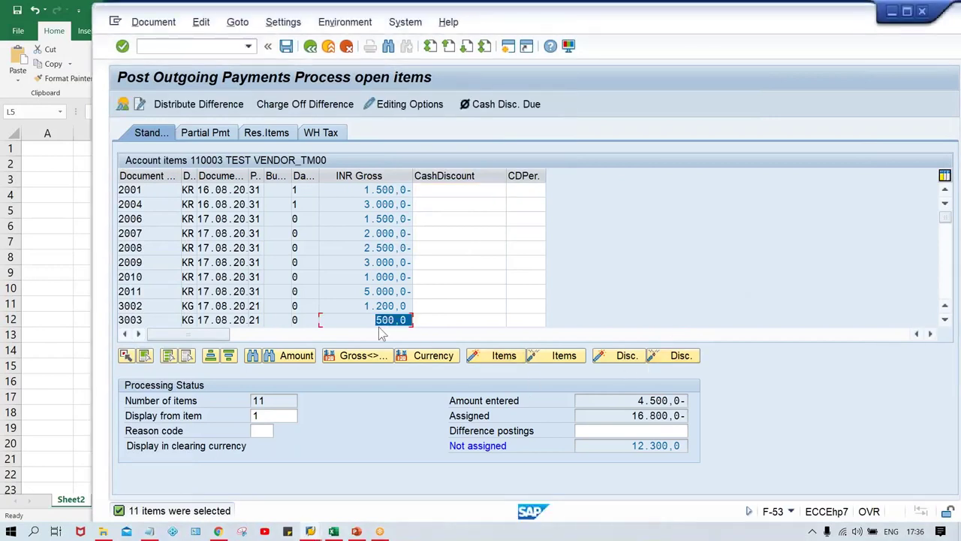
left_click(188, 319)
left_click_drag(376, 320, 407, 328)
left_click(946, 301)
left_click(946, 301)
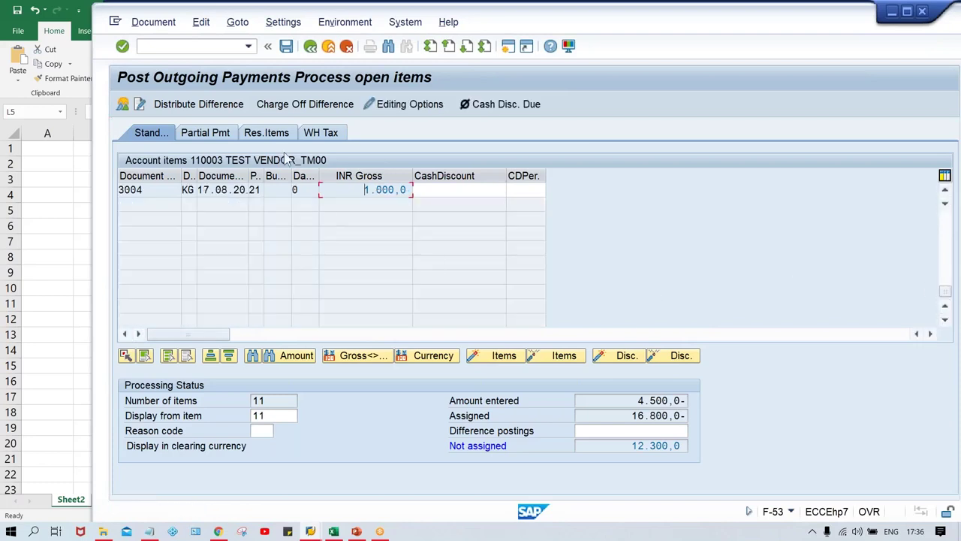
left_click(365, 189)
scroll(539, 257, "up", 1)
scroll(538, 257, "up", 3)
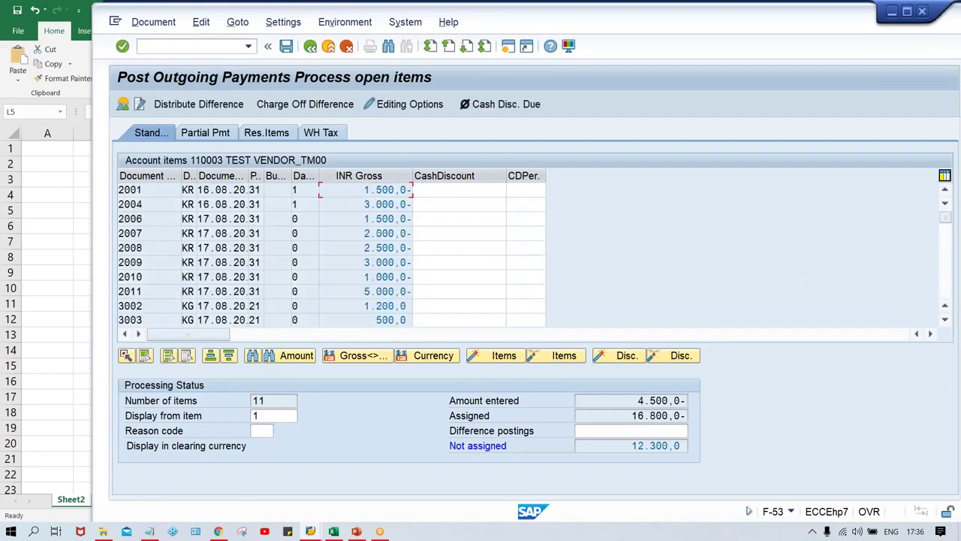
left_click(363, 291)
left_click_drag(358, 294, 463, 301)
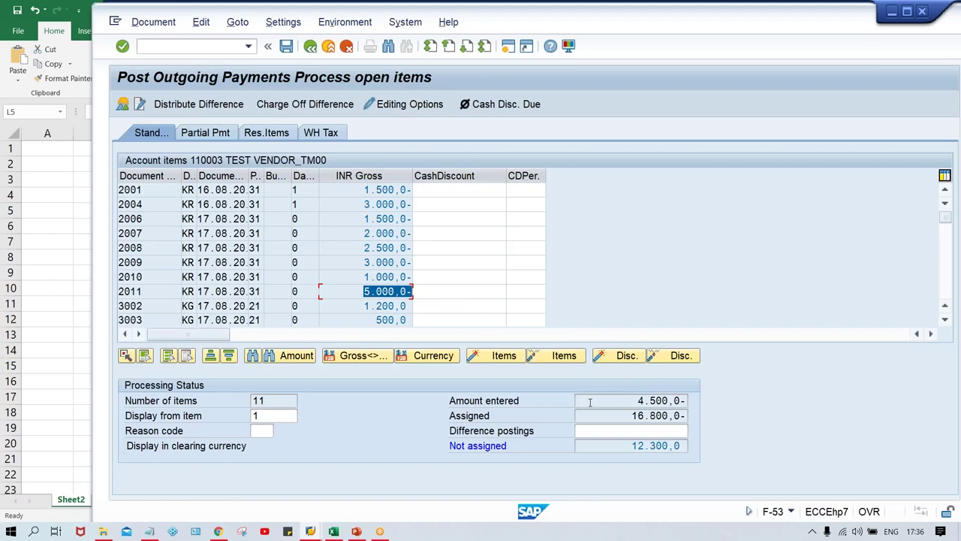
Leave open item processing and discard the payment entry without posting
left_click(310, 46)
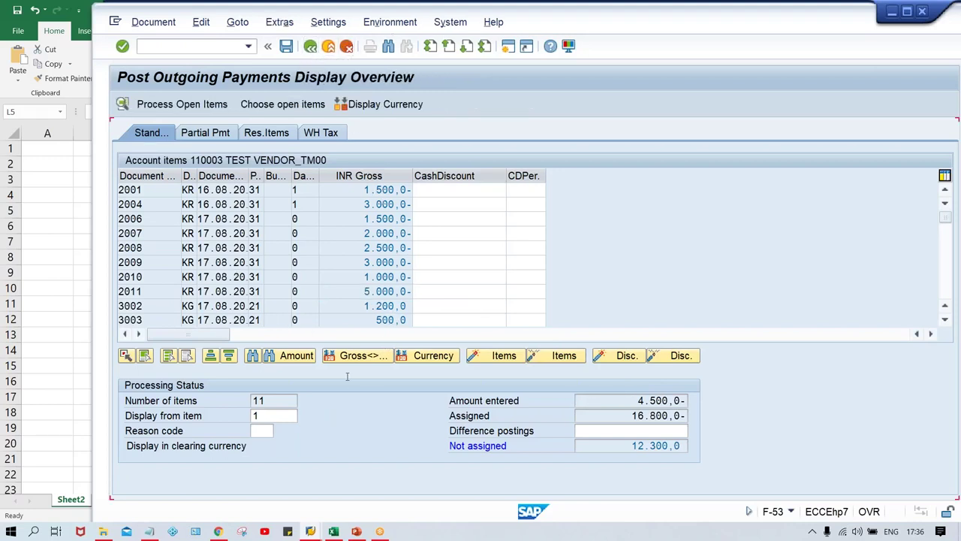
left_click(311, 45)
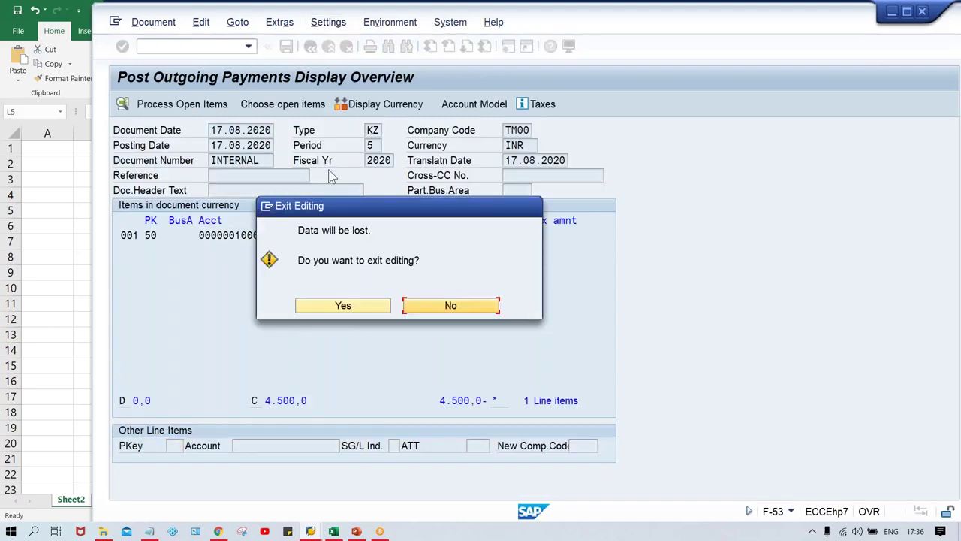
key("Left")
key("Return")
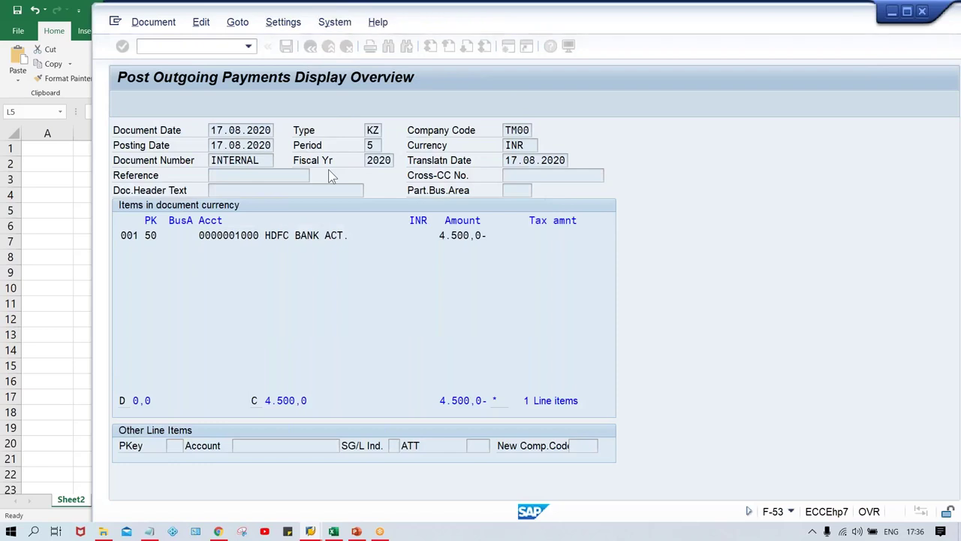
Re-enter the payment header with document date 17.08.2020, bank account 1000 and amount 4500
key("BackSpace")
left_click(246, 148)
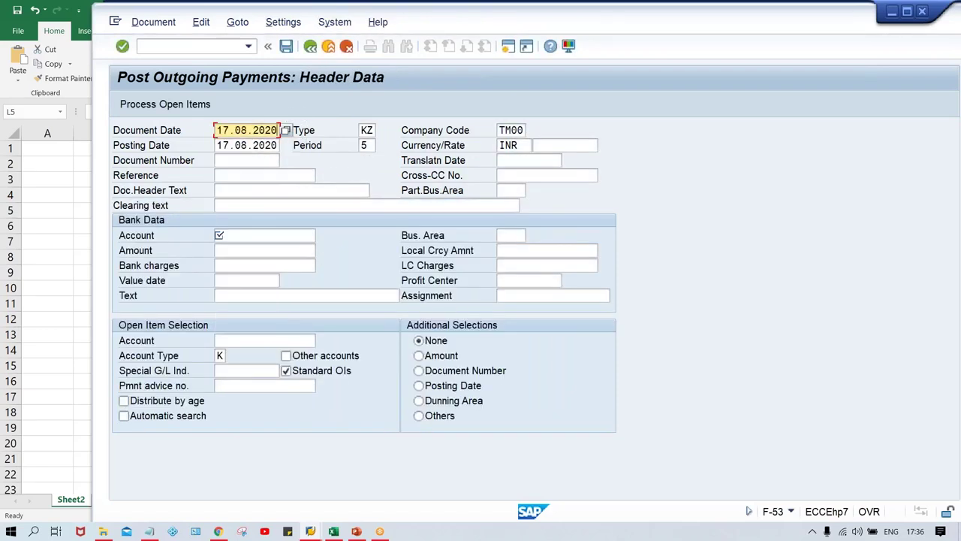
left_click(247, 236)
left_click(255, 250)
left_click(256, 250)
left_click(251, 265)
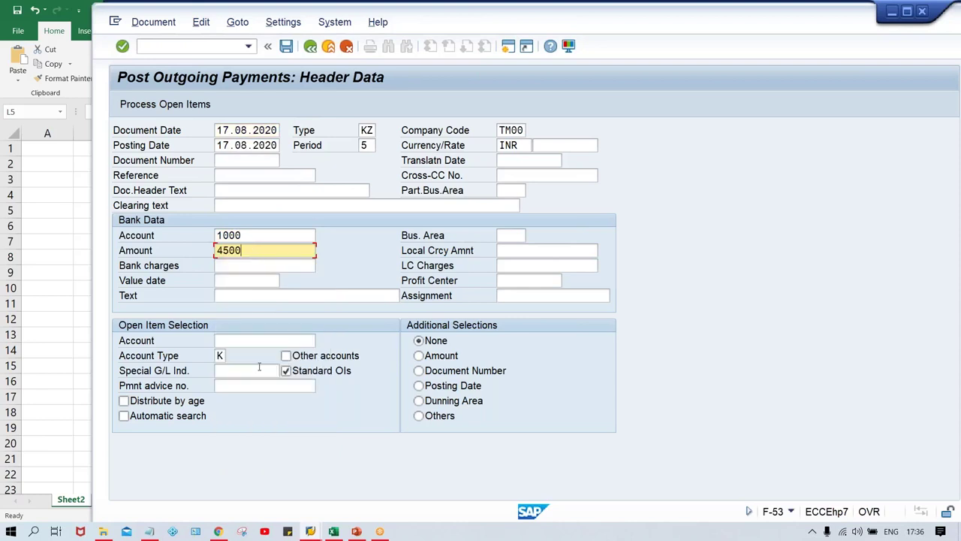
Select the test vendor's account with special G/L indicator A and process its open items
left_click(239, 341)
left_click(240, 353)
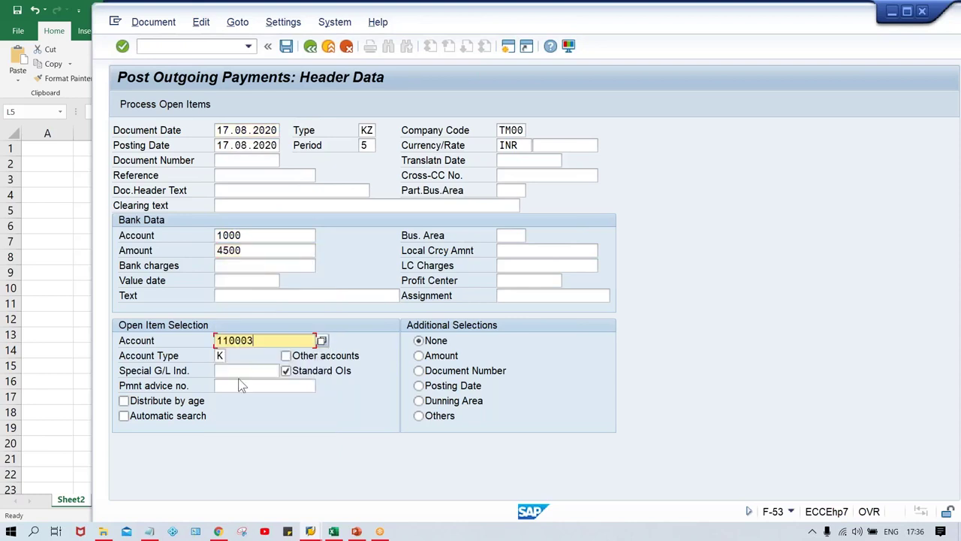
left_click(235, 369)
type("A")
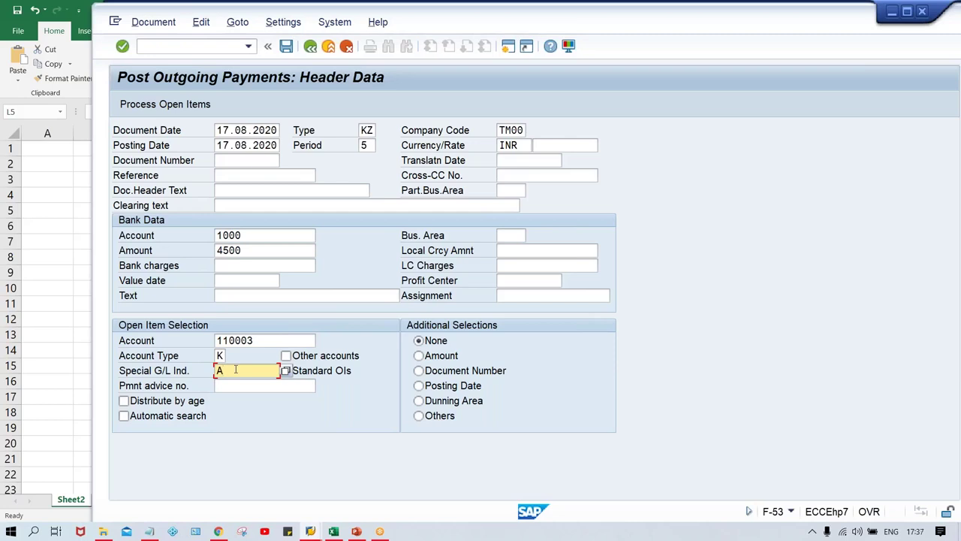
key("Return")
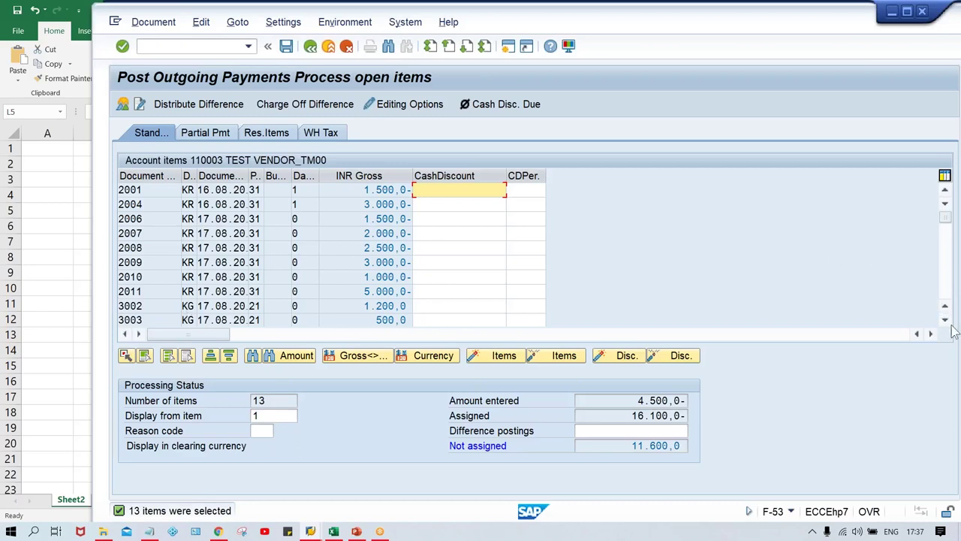
Check the end of the open item list for the vendor's down payments, including the amount of document 1016
left_click(946, 322)
left_click(947, 322)
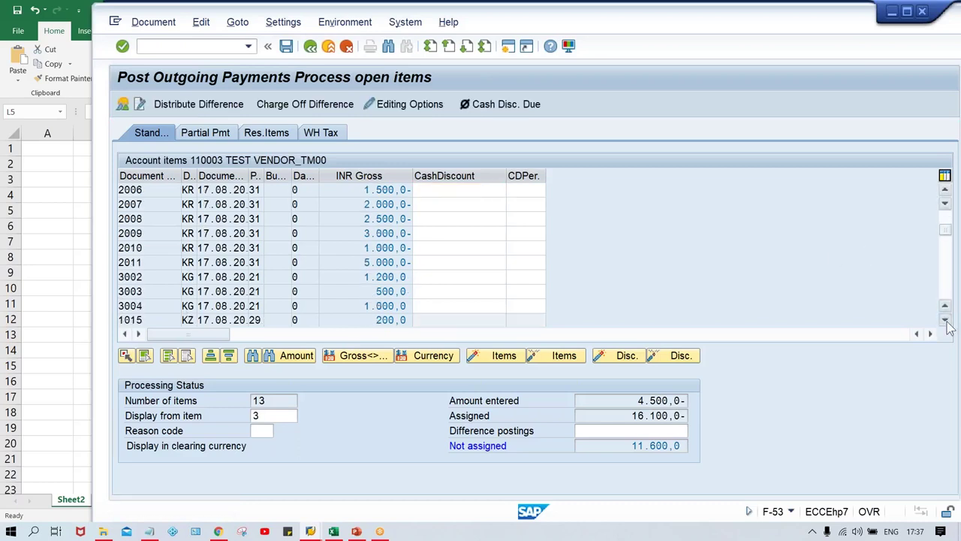
left_click(946, 321)
left_click(946, 321)
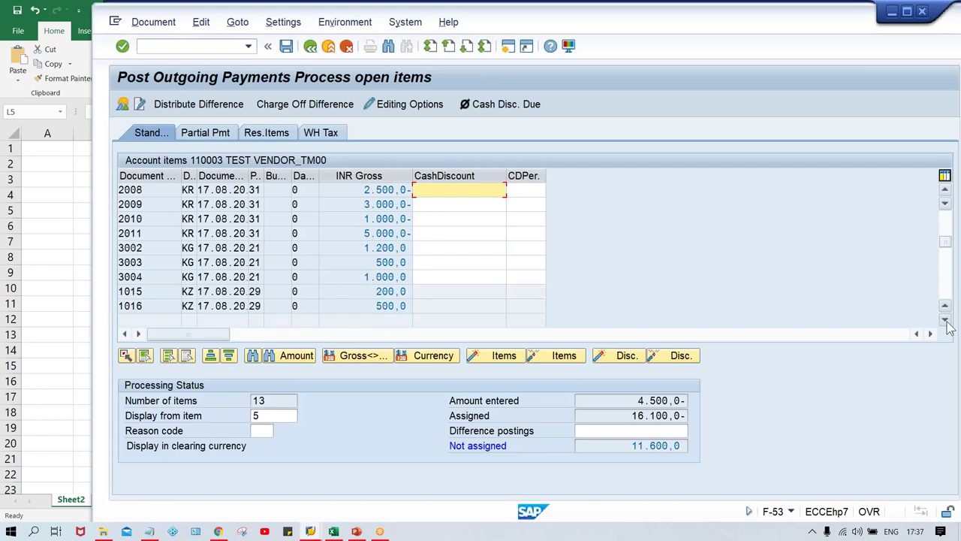
left_click(374, 307)
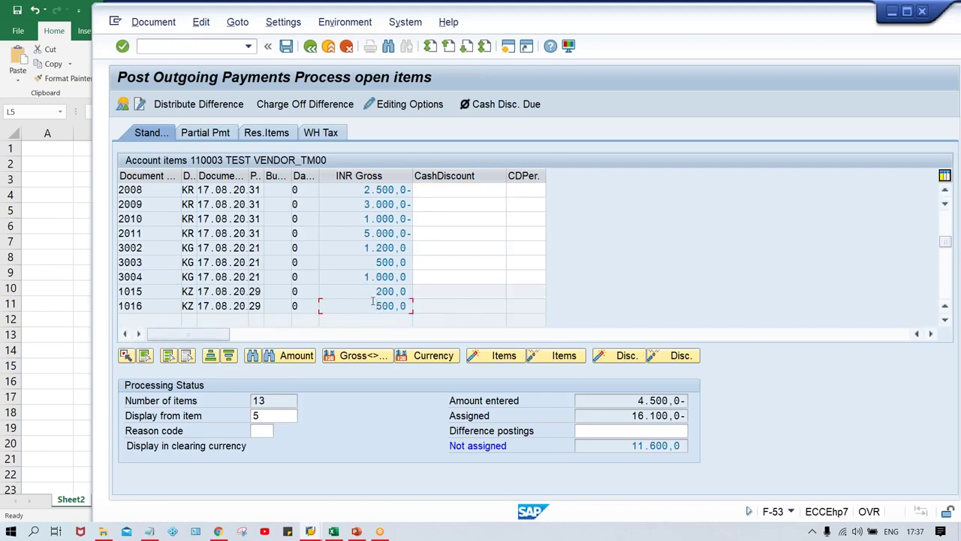
Deactivate all open items, and activate only invoice 2011 and down payment 1016 for clearing
double_click(375, 305)
double_click(403, 309)
left_click(368, 291)
left_click(375, 234)
left_click(357, 308)
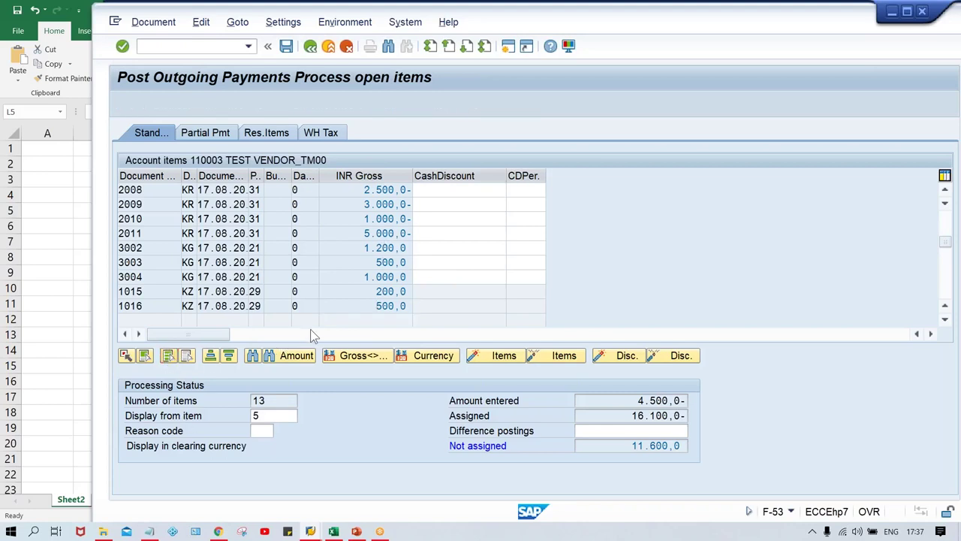
left_click(563, 356)
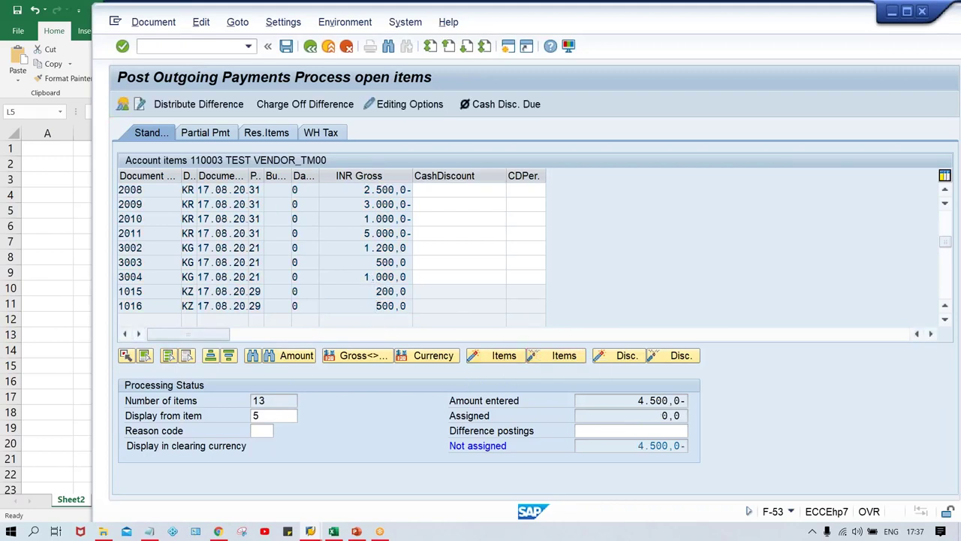
key("F2")
double_click(385, 233)
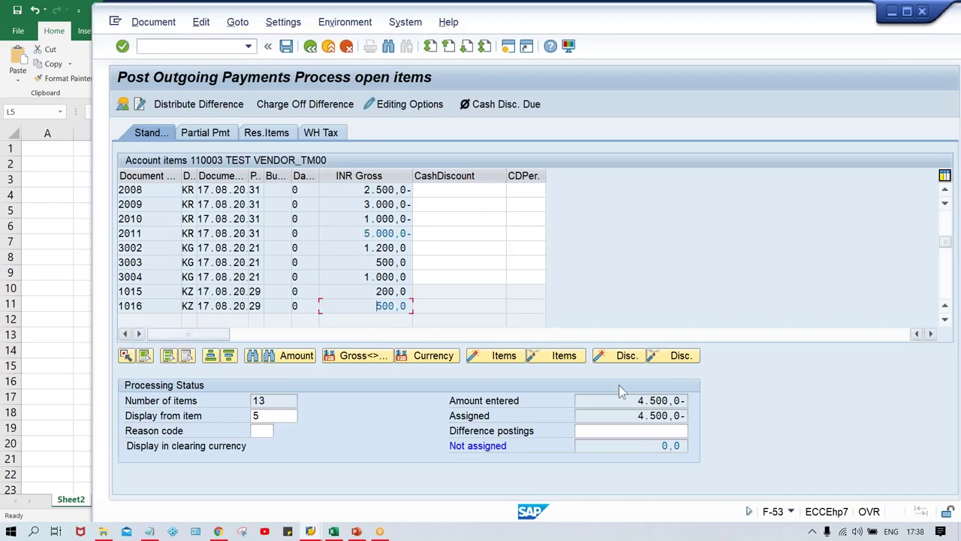
Compare the assigned amount with the amount entered, and check the invoice and down payment rows behind it
left_click_drag(635, 416, 680, 416)
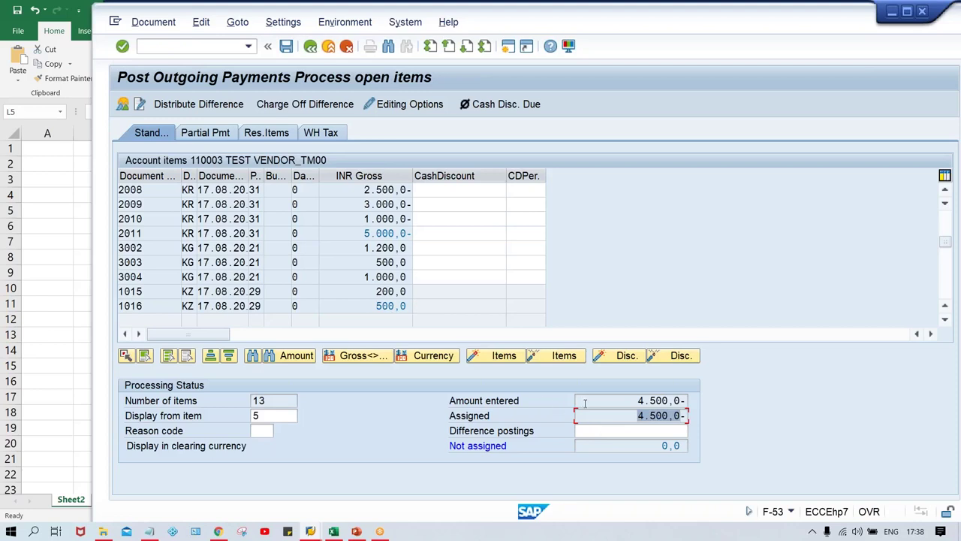
left_click(648, 399)
double_click(648, 400)
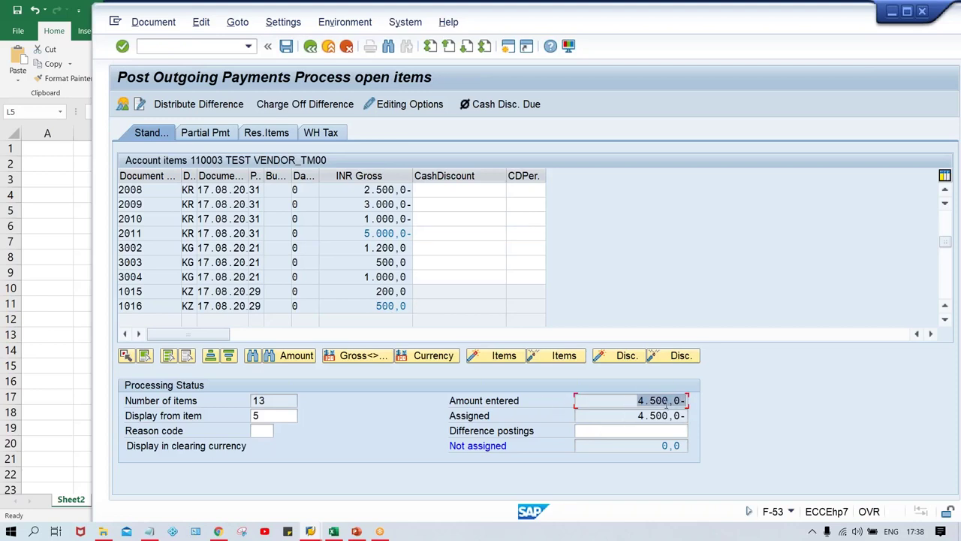
left_click(339, 233)
left_click(368, 291)
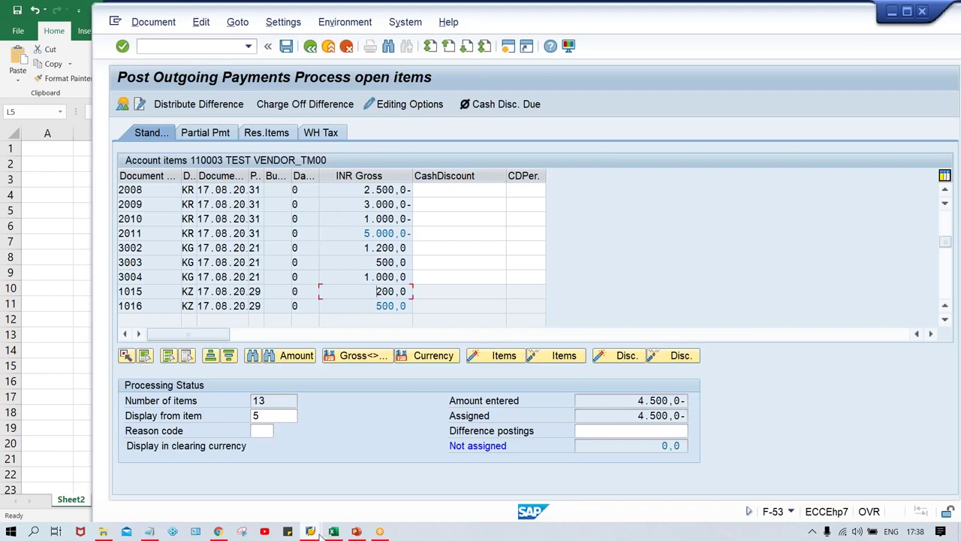
In the configuration session, run transaction FBL1N for the test vendor's open items with special G/L transactions included
mouse_move(319, 533)
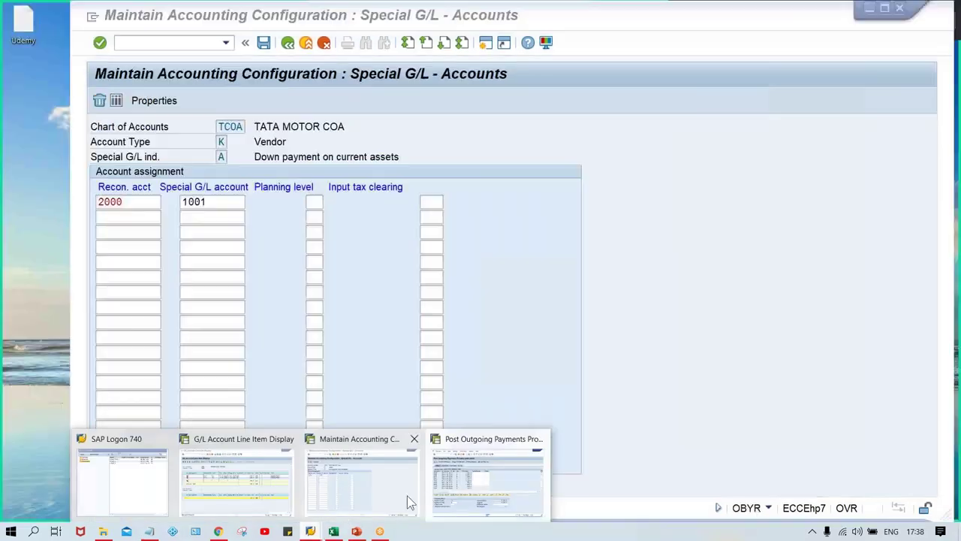
left_click(408, 500)
type("/NFBL1N")
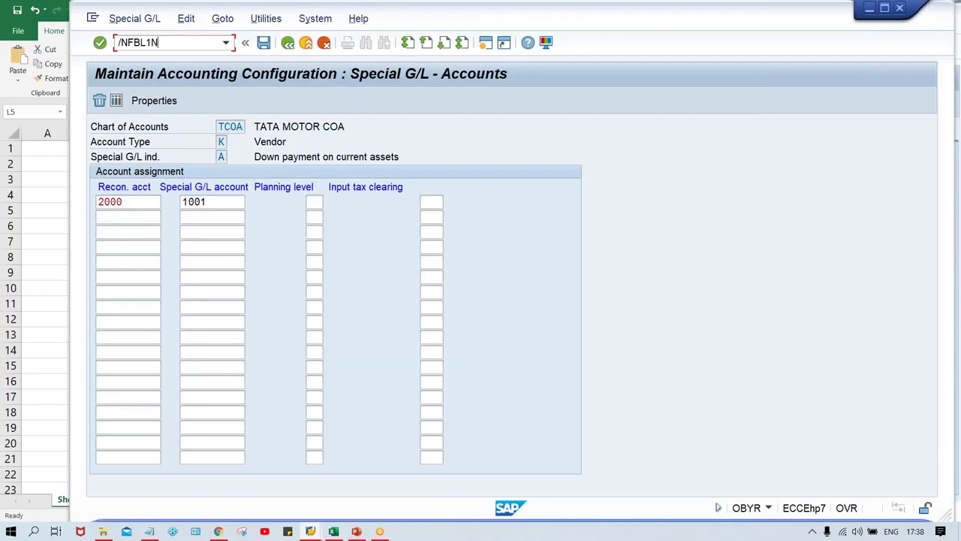
key("Return")
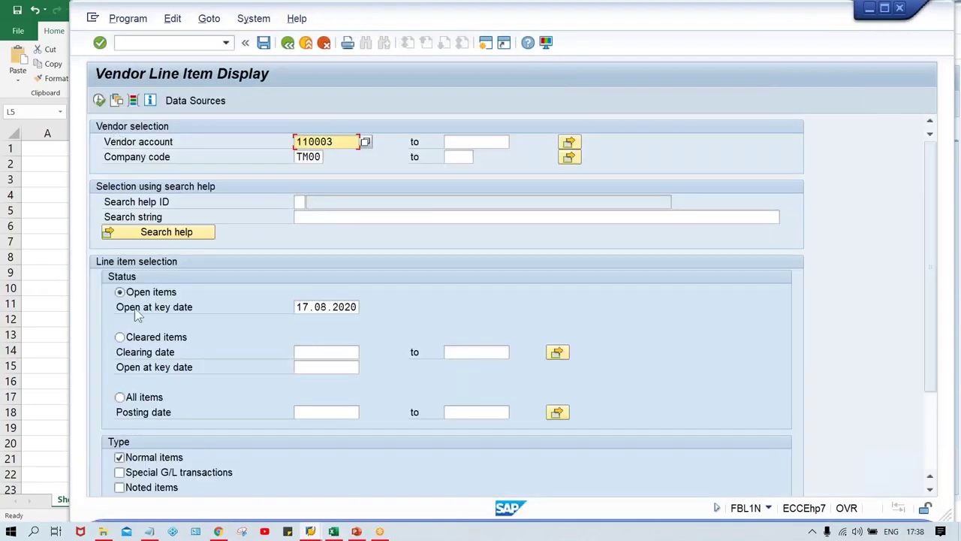
left_click(130, 473)
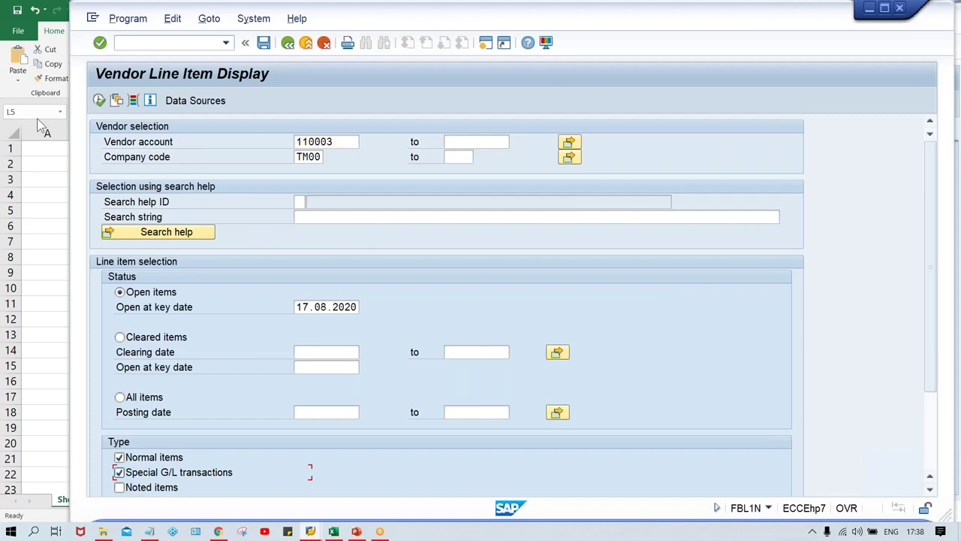
left_click(98, 101)
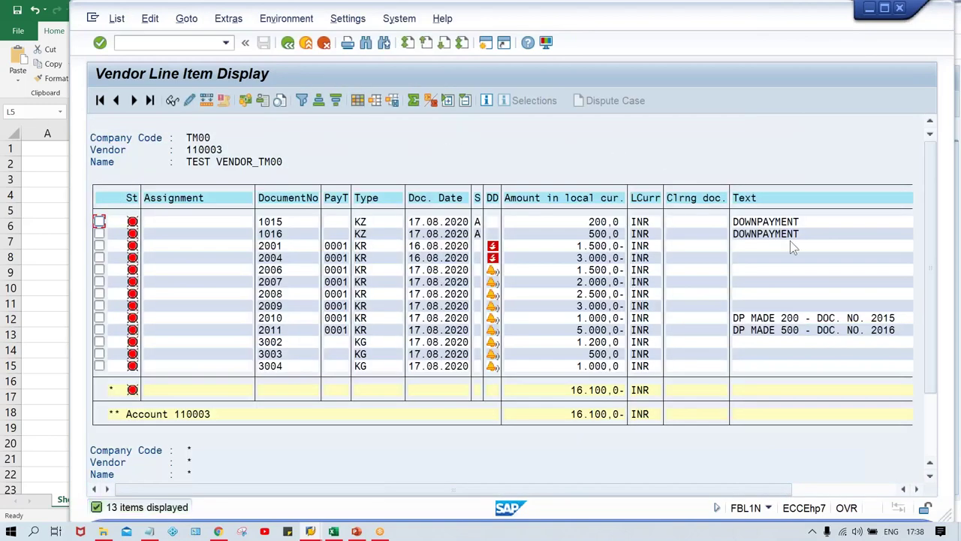
Check the amounts of down payment 1016 and invoice 2011 in the vendor line item list
left_click(603, 234)
left_click(570, 235)
left_click(582, 335)
Return to the outgoing payment session and simulate the payment document
key("alt+F4")
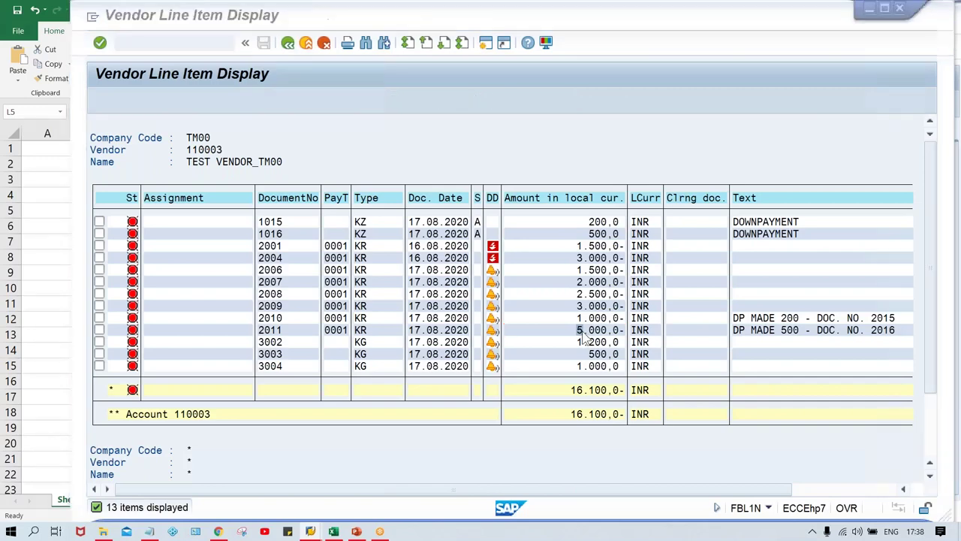
left_click(154, 22)
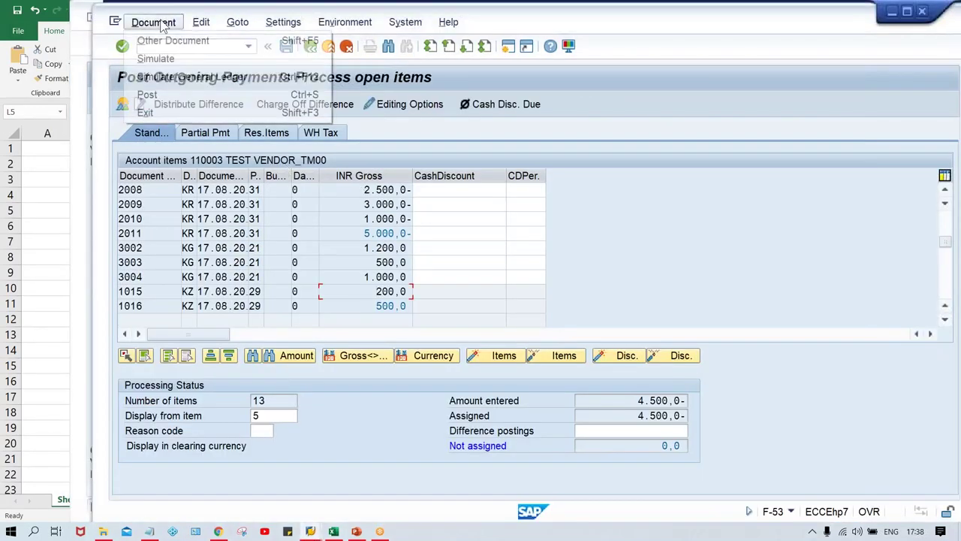
left_click(159, 59)
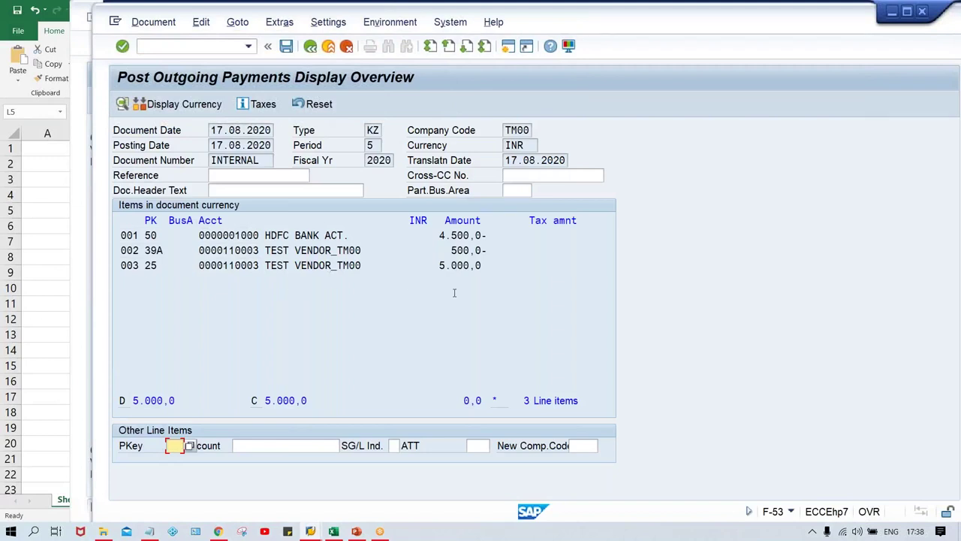
Compare simulated line 003 with posting key 25 against invoice 2011 in the vendor line item list
double_click(390, 265)
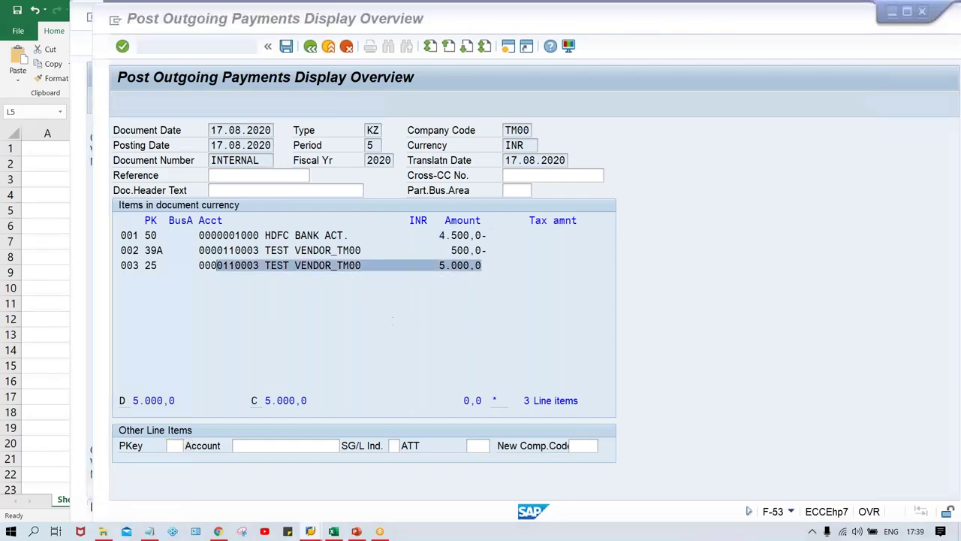
key("alt+Tab")
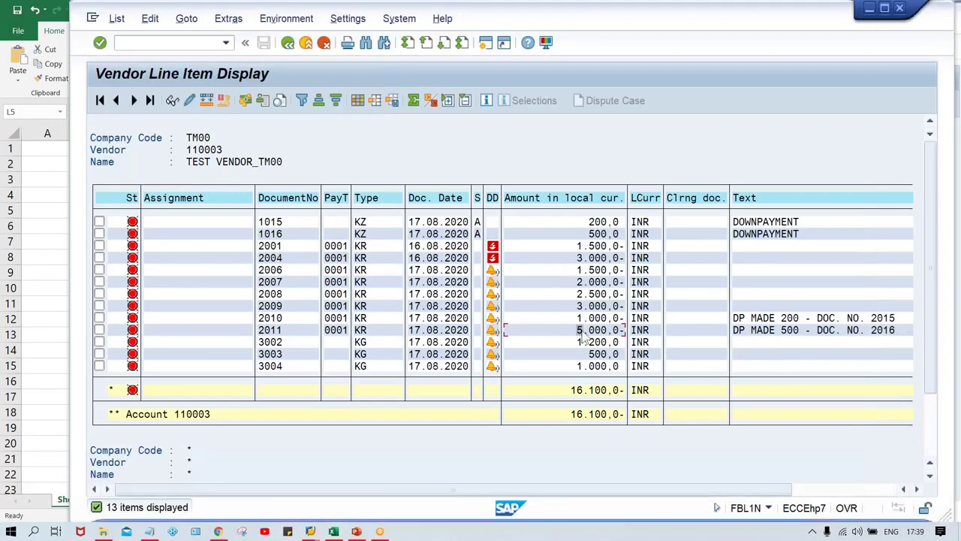
left_click(579, 332)
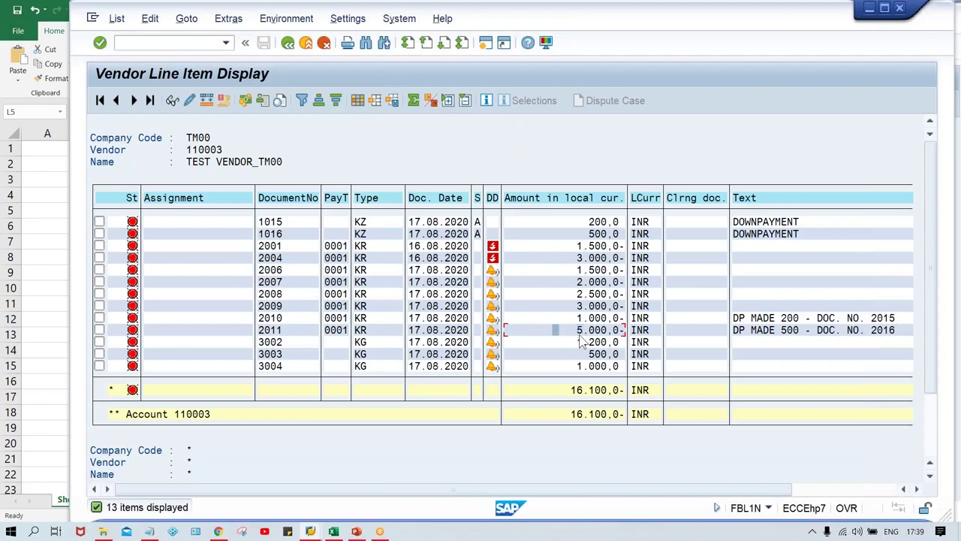
left_click(576, 354)
left_click(569, 330)
key("alt+Tab")
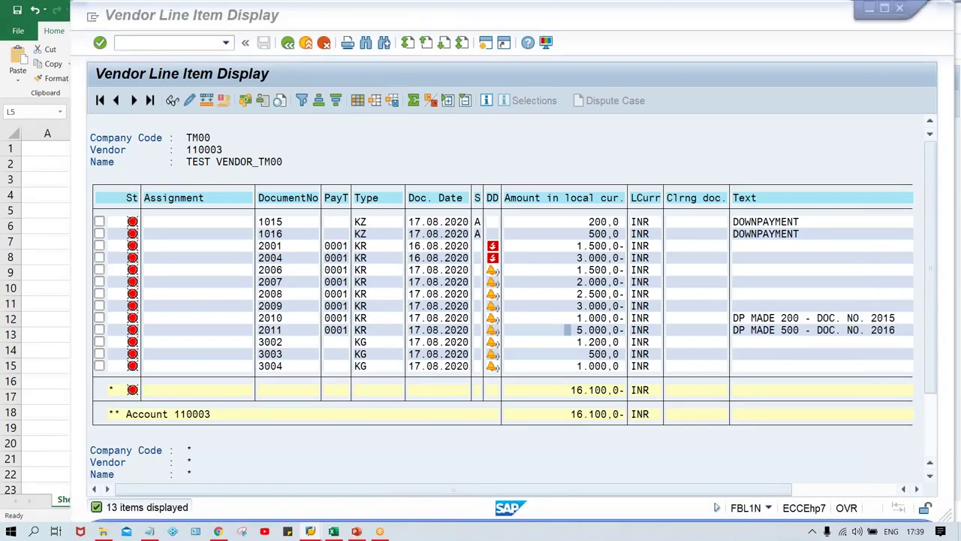
left_click_drag(481, 265, 120, 265)
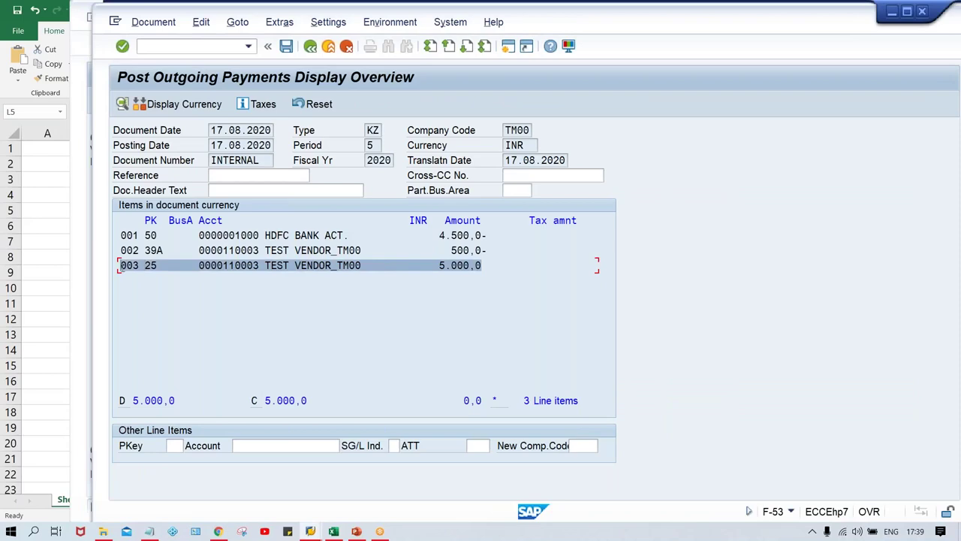
key("alt+Tab")
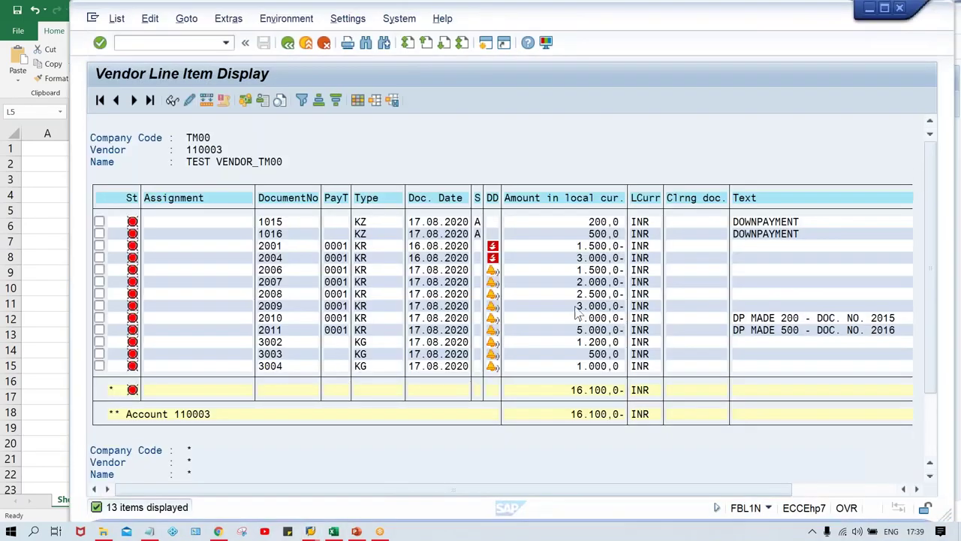
left_click(579, 332)
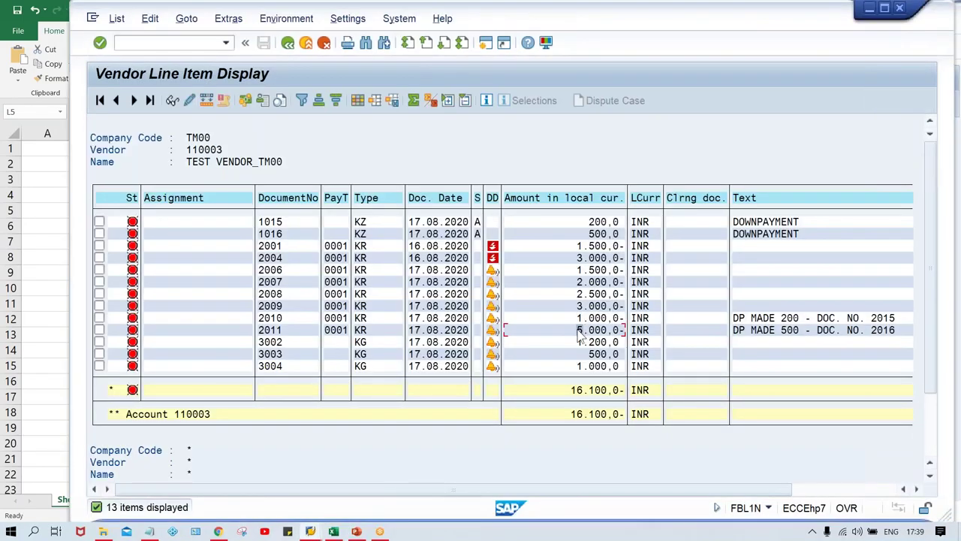
key("alt+Tab")
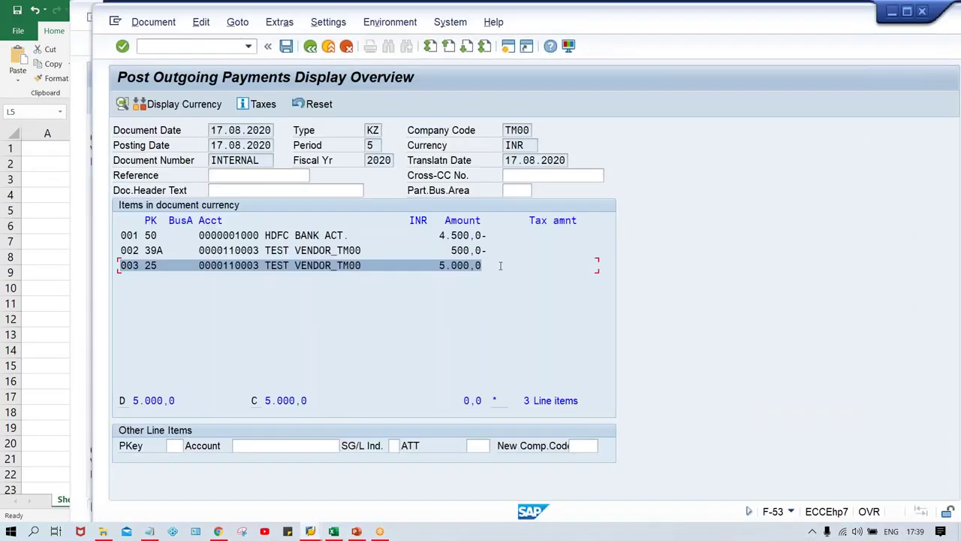
Compare simulated line 002 with posting key 39A against the 500 amount in the vendor line item list
key("alt+Tab")
left_click(577, 355)
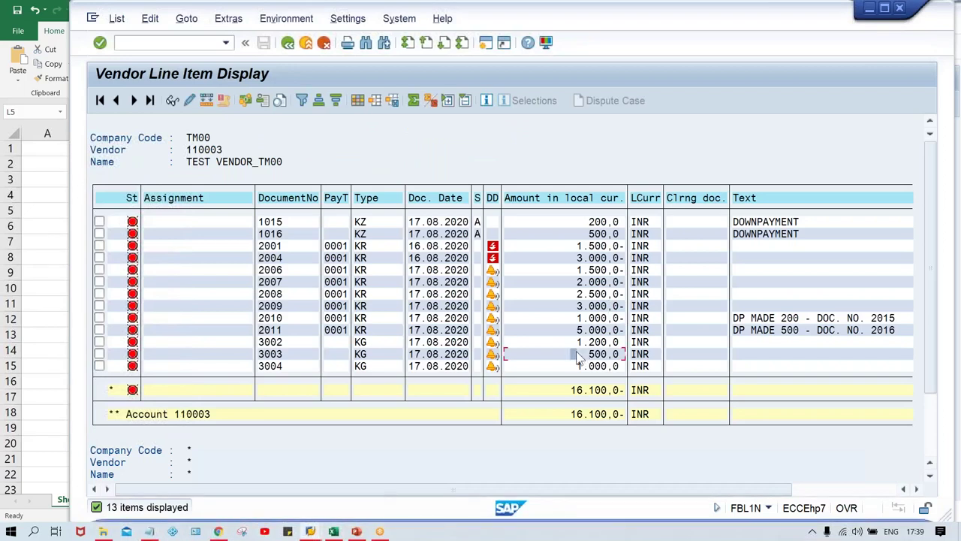
left_click(621, 353)
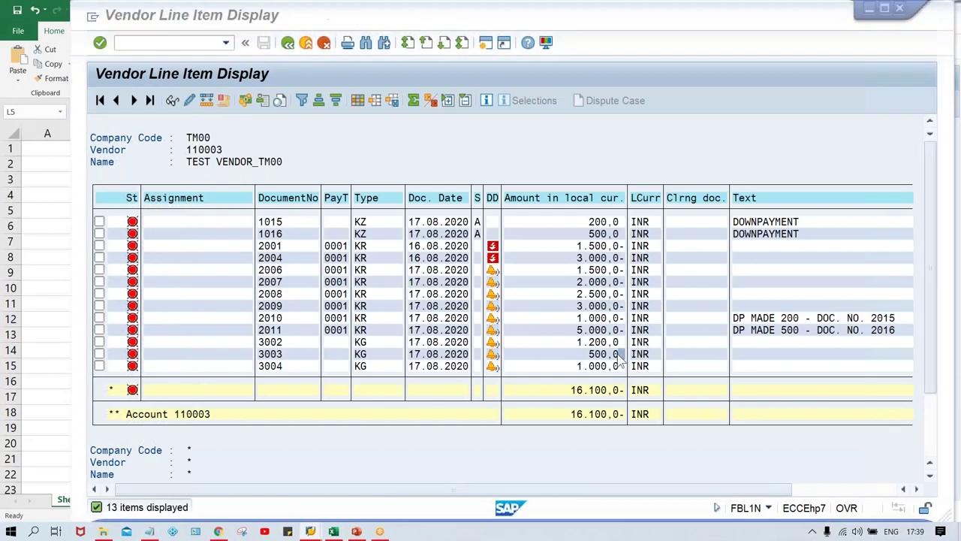
key("alt+Tab")
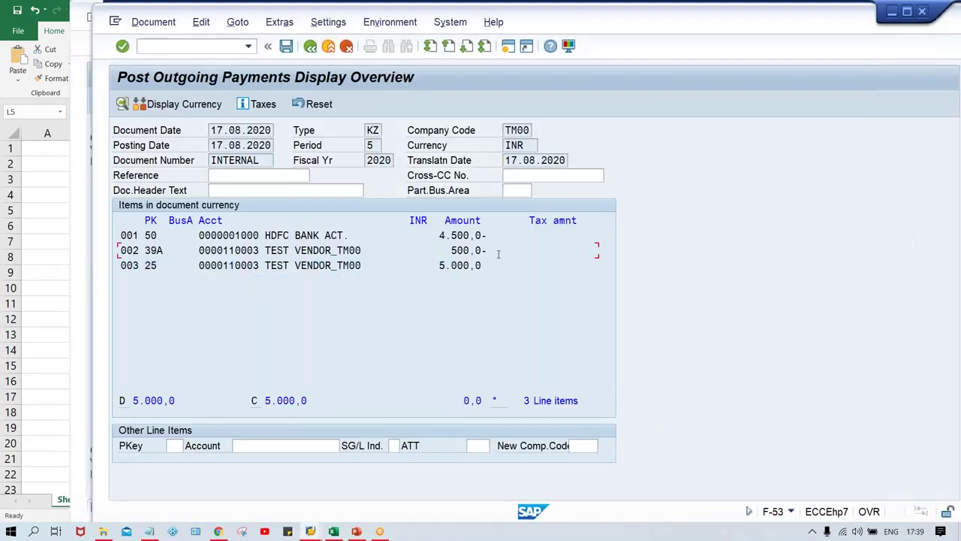
key("alt+Tab")
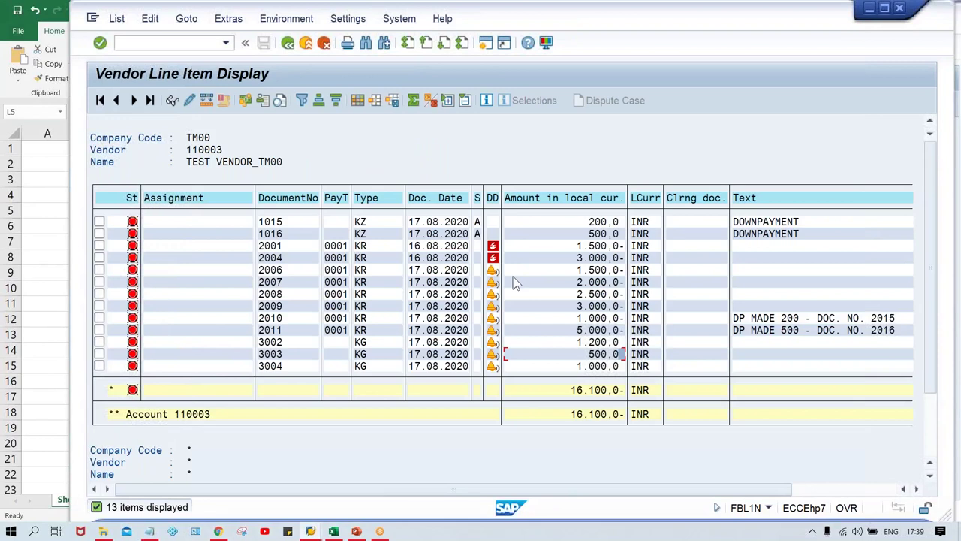
double_click(606, 358)
left_click_drag(490, 250, 445, 248)
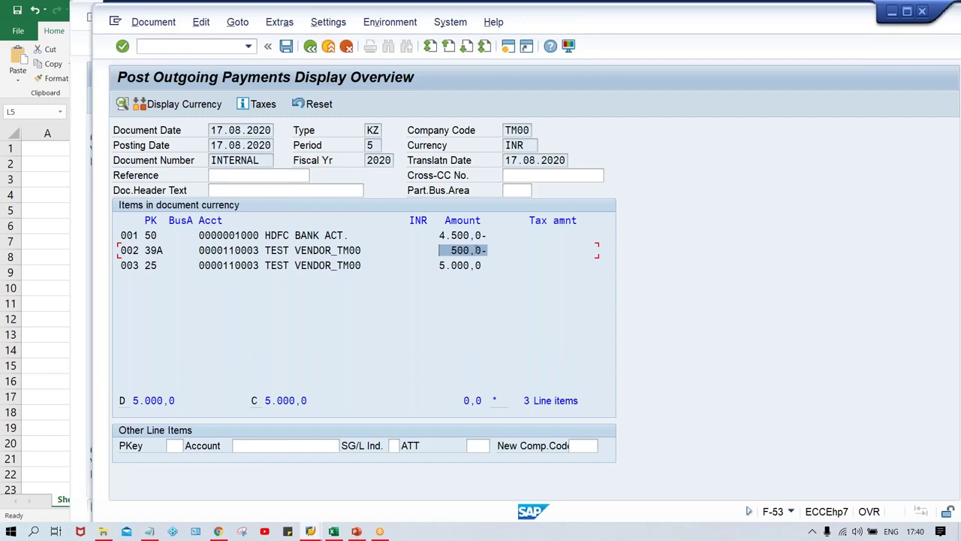
Examine the simulated bank, down payment and vendor lines and the debit and credit totals
left_click_drag(484, 266, 414, 265)
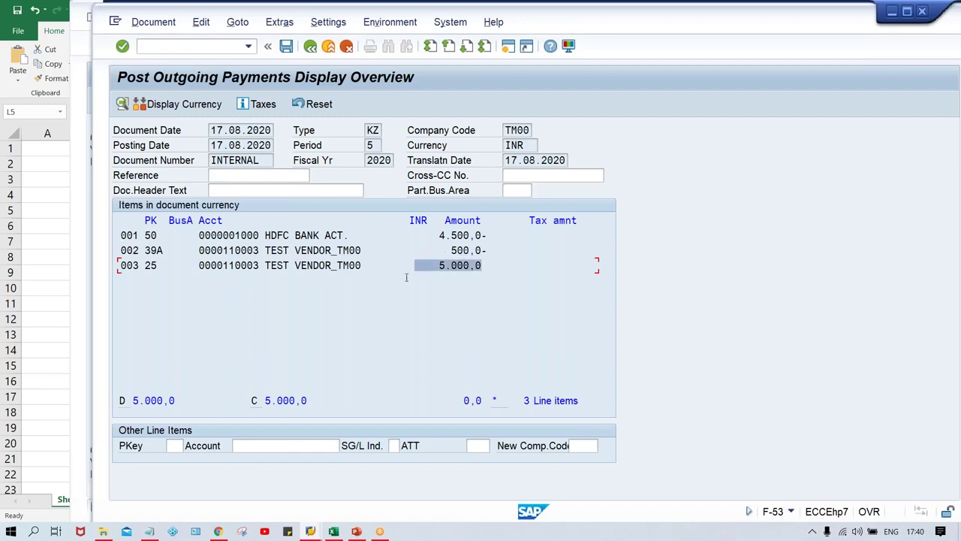
left_click_drag(490, 235, 44, 231)
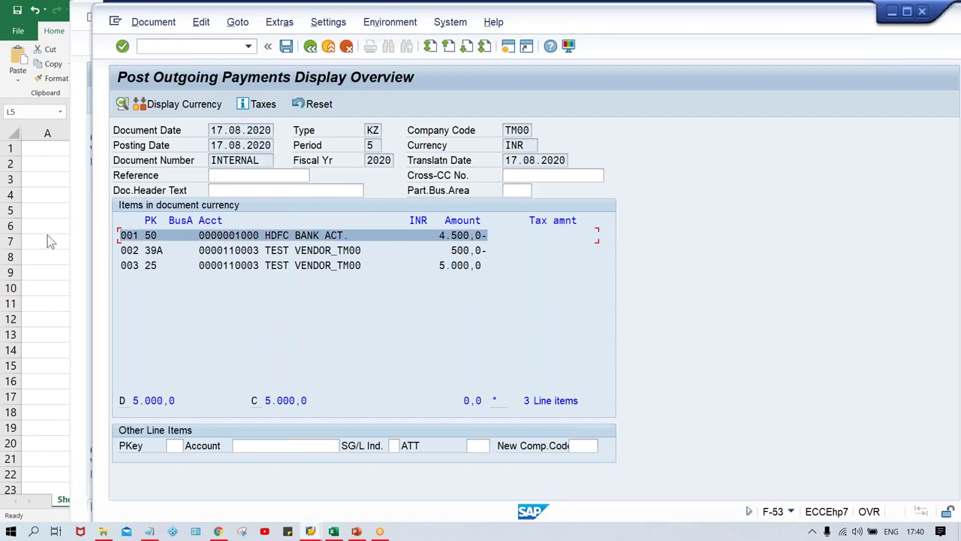
left_click_drag(506, 268, 47, 261)
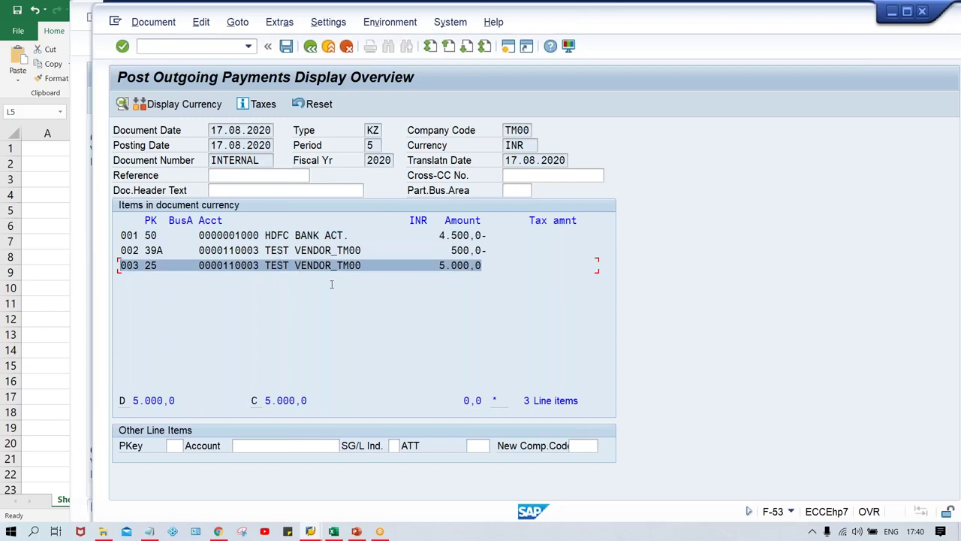
left_click_drag(489, 264, 101, 241)
mouse_move(489, 250)
left_mouse_down()
mouse_move(424, 223)
mouse_move(377, 222)
left_mouse_up()
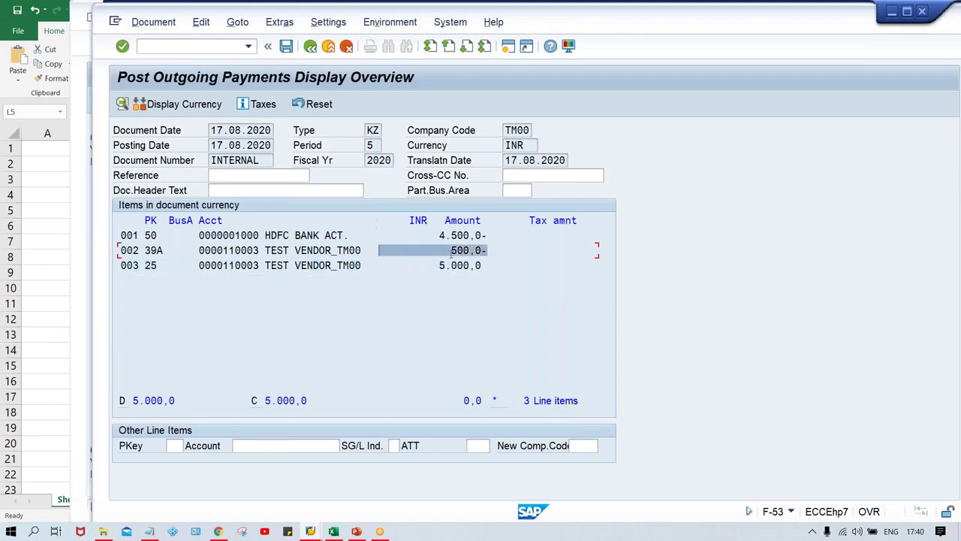
left_click(502, 252)
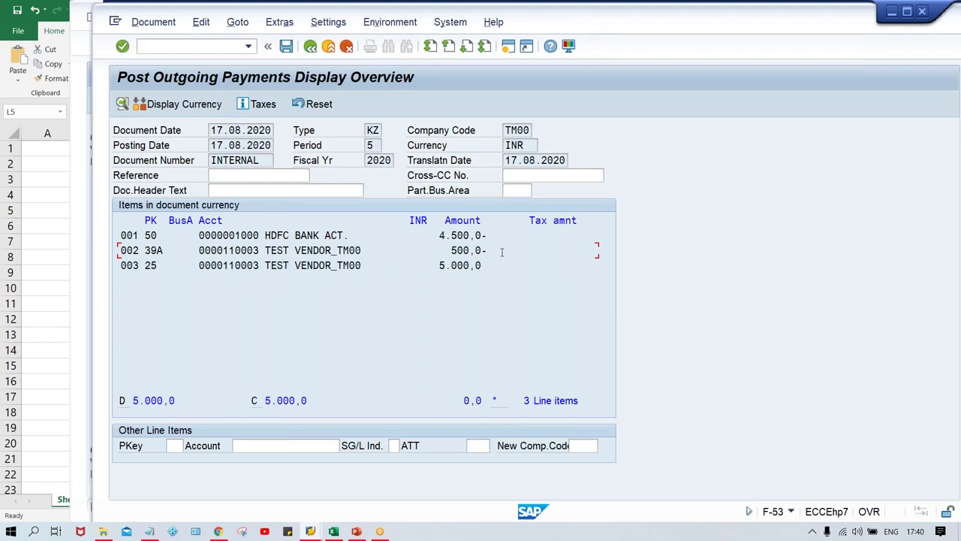
left_click(327, 401)
Post the simulated outgoing payment and return to the vendor line item list at invoice 2011
left_click(286, 47)
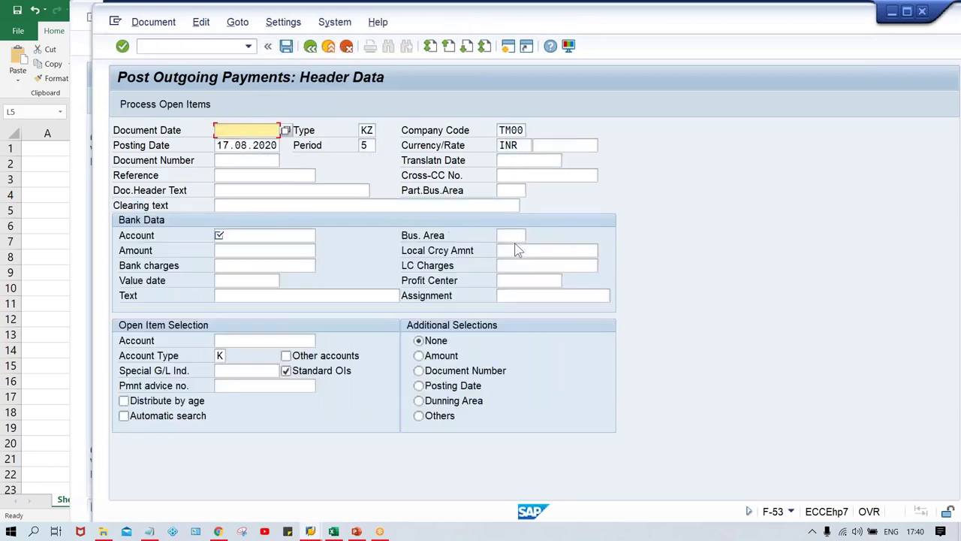
key("alt+Tab")
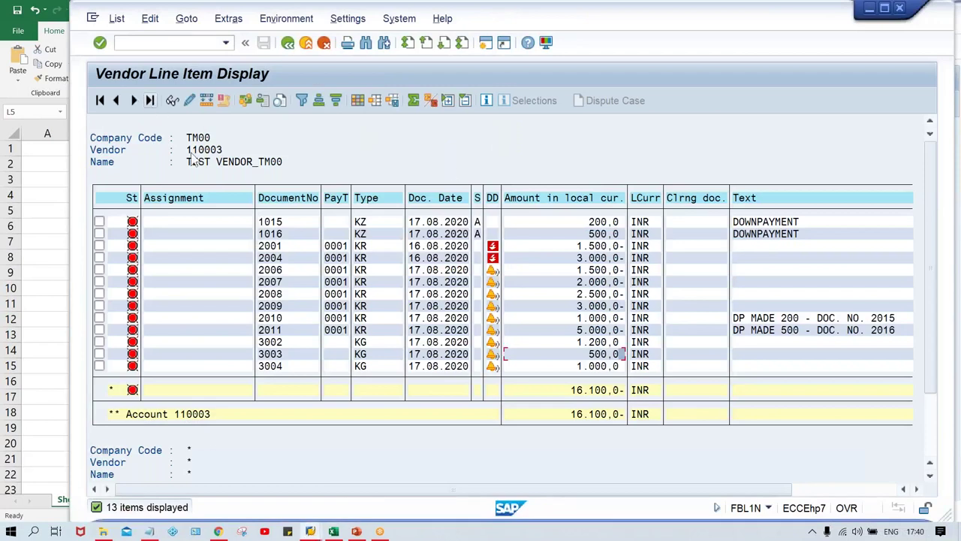
left_click(548, 356)
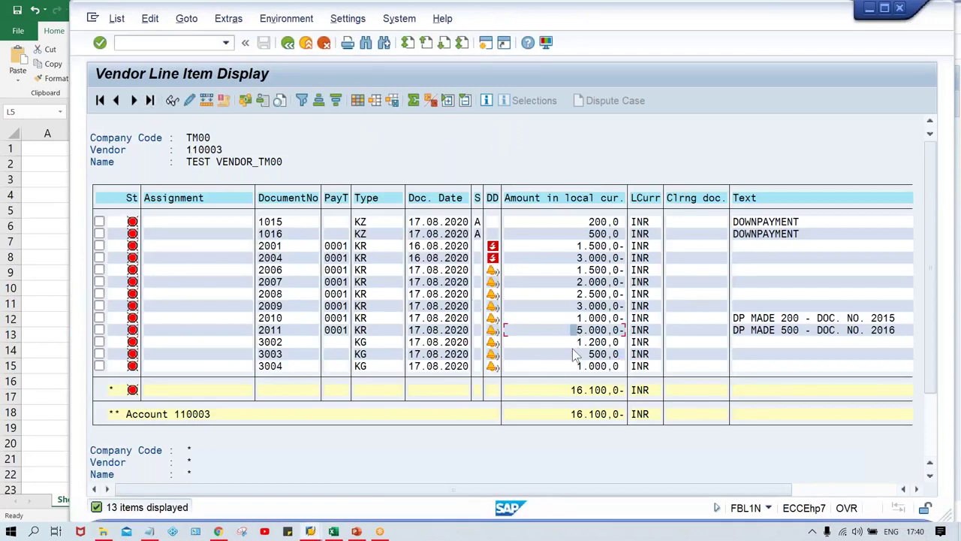
Locate invoice 2011 in the vendor line item list for vendor 110003 and refresh the list
left_click(308, 331)
left_click(291, 366)
left_click(293, 354)
left_click(117, 19)
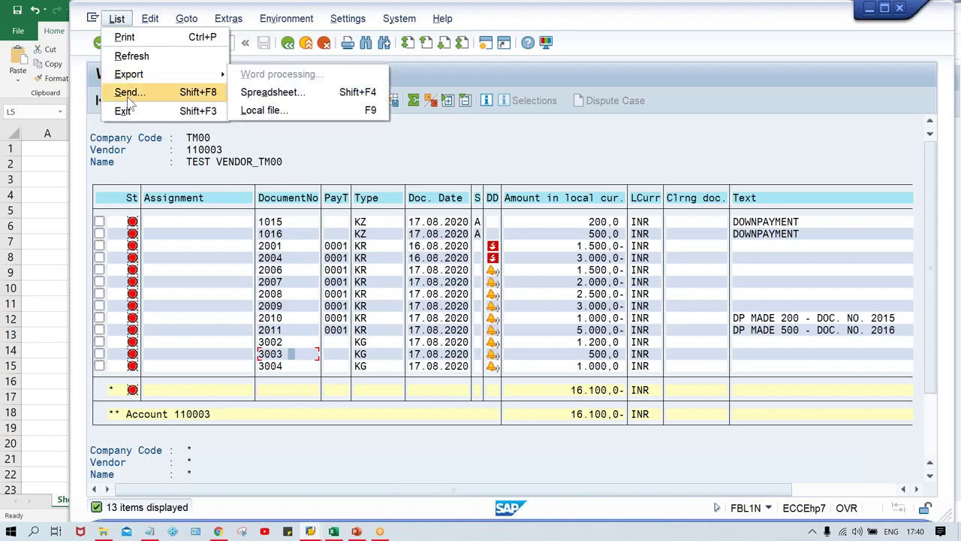
left_click(131, 57)
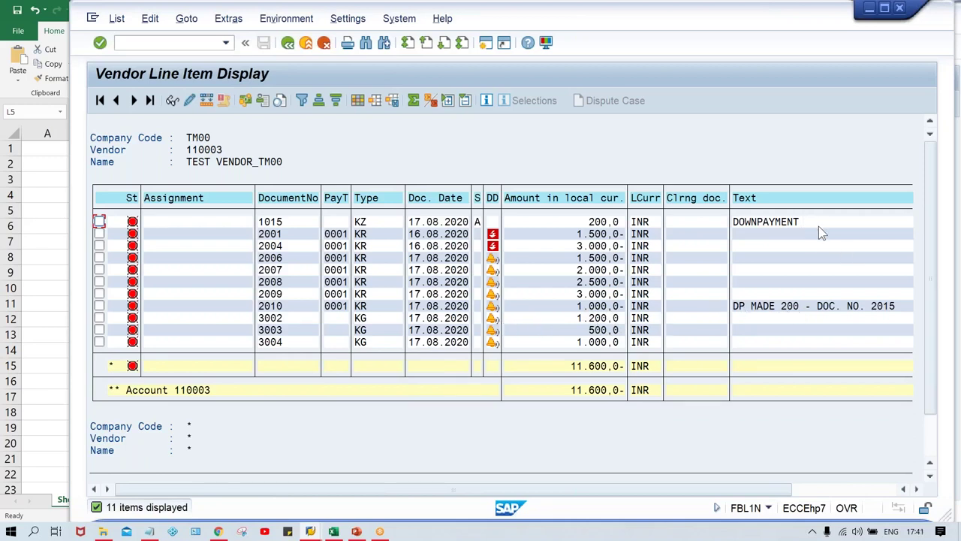
Compare invoice 2010 with down payment 1015 in the vendor line item list
left_click(574, 306)
left_click(292, 308)
left_click(557, 223)
left_click(291, 223)
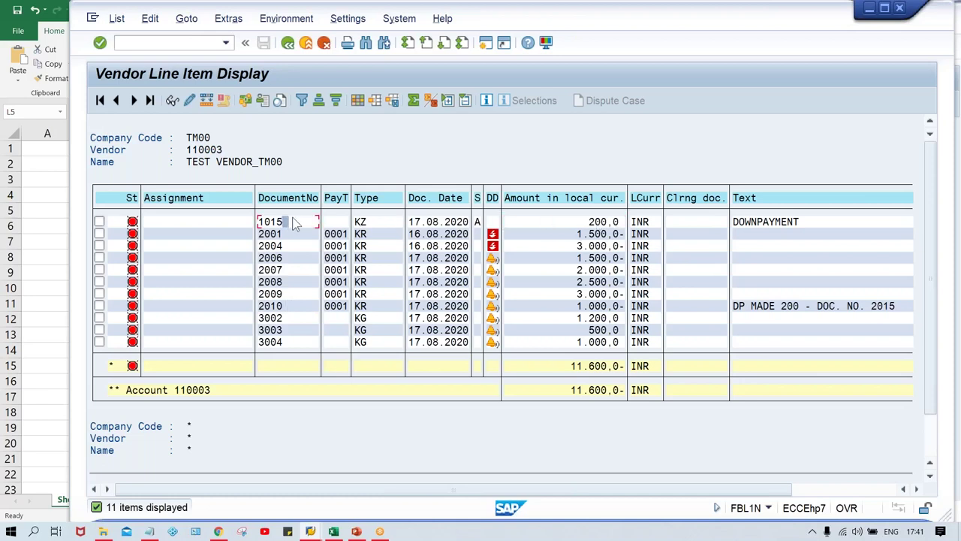
In the outgoing payment session, enter document date 17.08.2020, bank account 1000 and amount 800
left_click(312, 532)
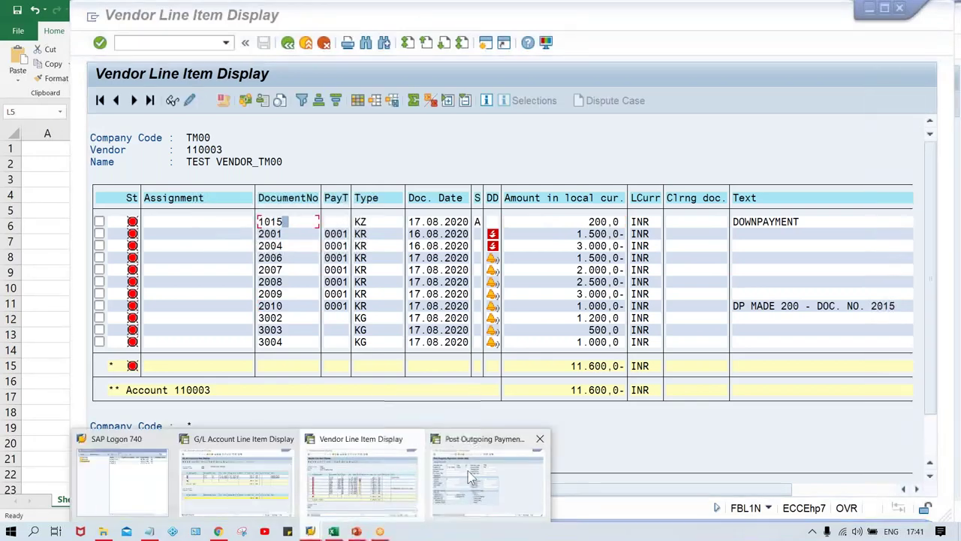
left_click(468, 471)
left_click(248, 130)
key("Down")
left_click(248, 143)
key("Tab")
key("Return")
left_click(239, 249)
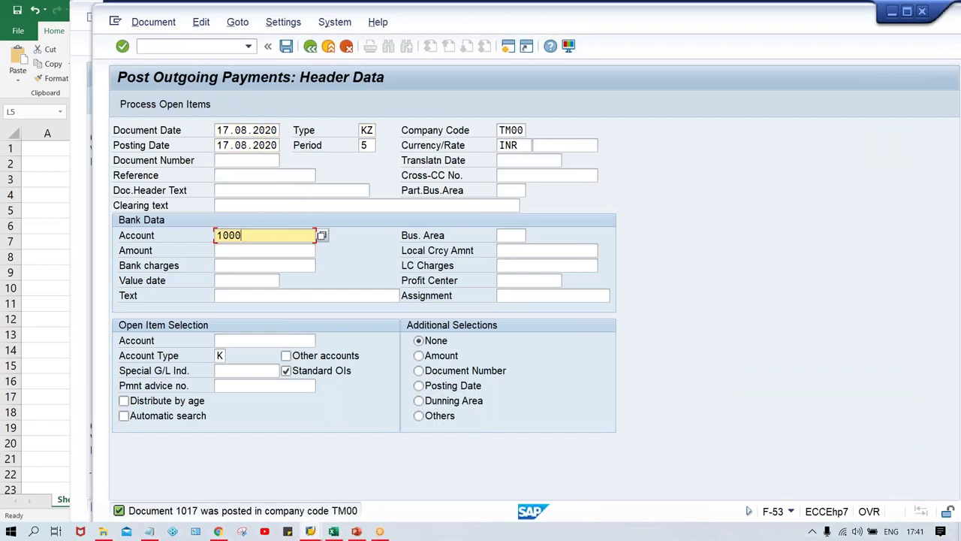
left_click(238, 254)
type("800")
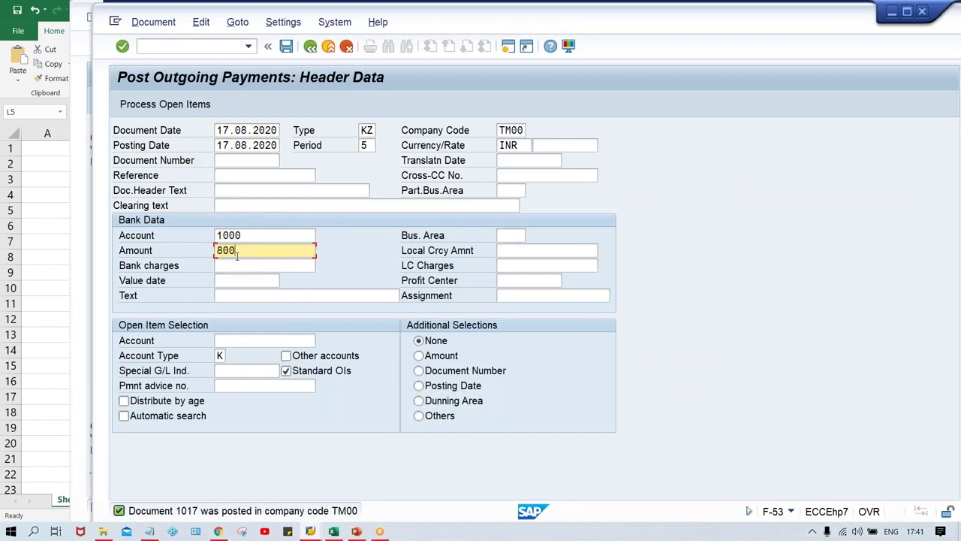
Select open items for vendor account 110003 with special G/L indicator A and display them for processing
key("Tab")
key("Tab")
key("Tab")
key("Tab")
key("Tab")
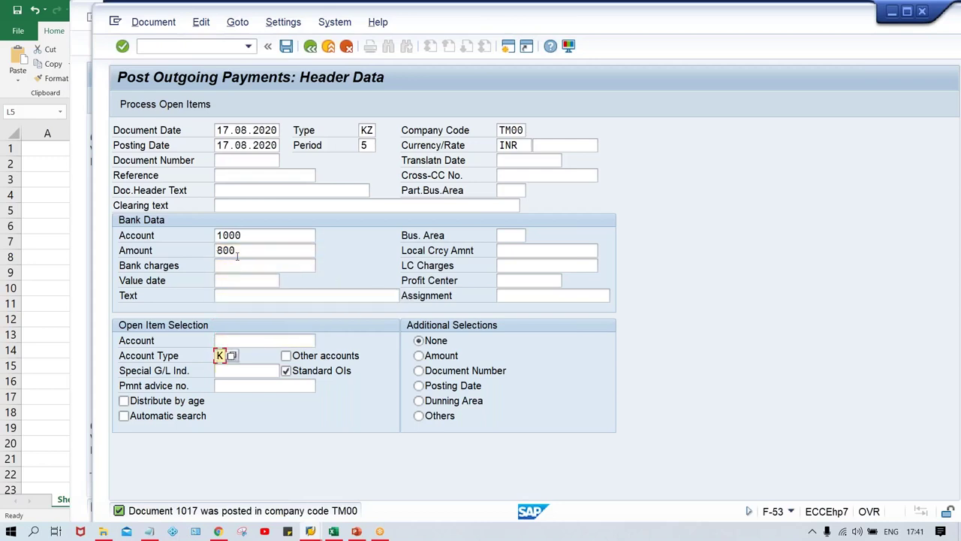
key("shift+Tab")
key("Down")
key("Return")
key("Tab")
key("Tab")
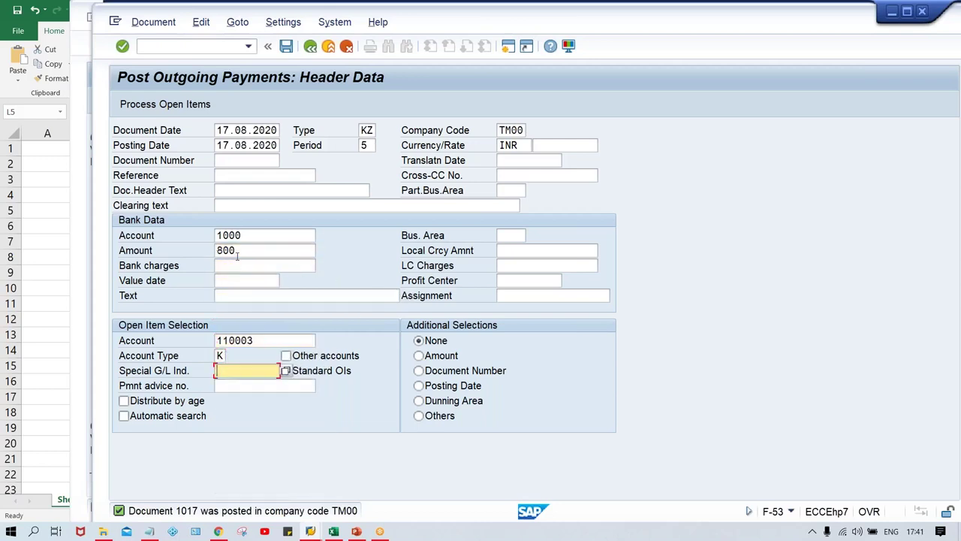
type("A")
key("Return")
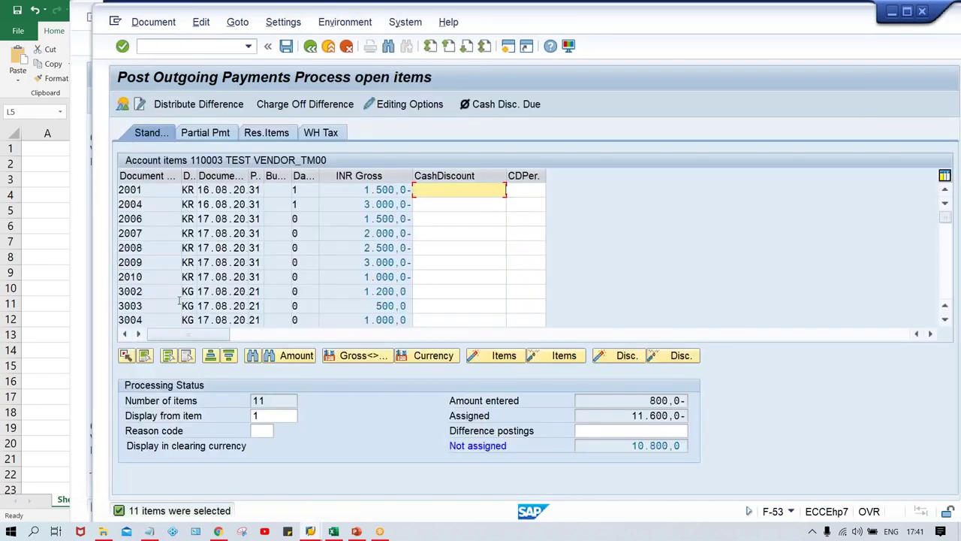
Deactivate all open items, then activate only invoice 2010 and down payment 1015 for clearing
left_click(343, 283)
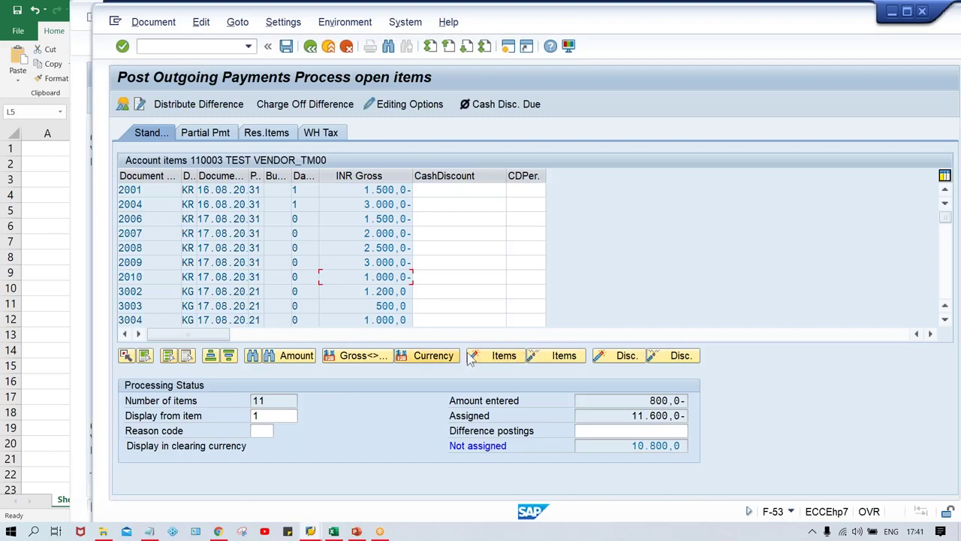
left_click(559, 356)
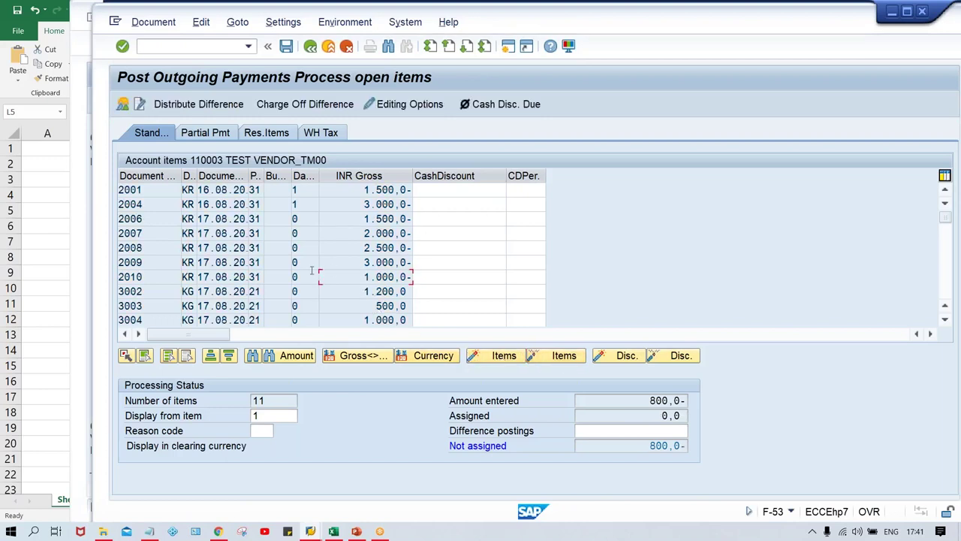
double_click(379, 277)
scroll(905, 292, "down", 1)
double_click(386, 292)
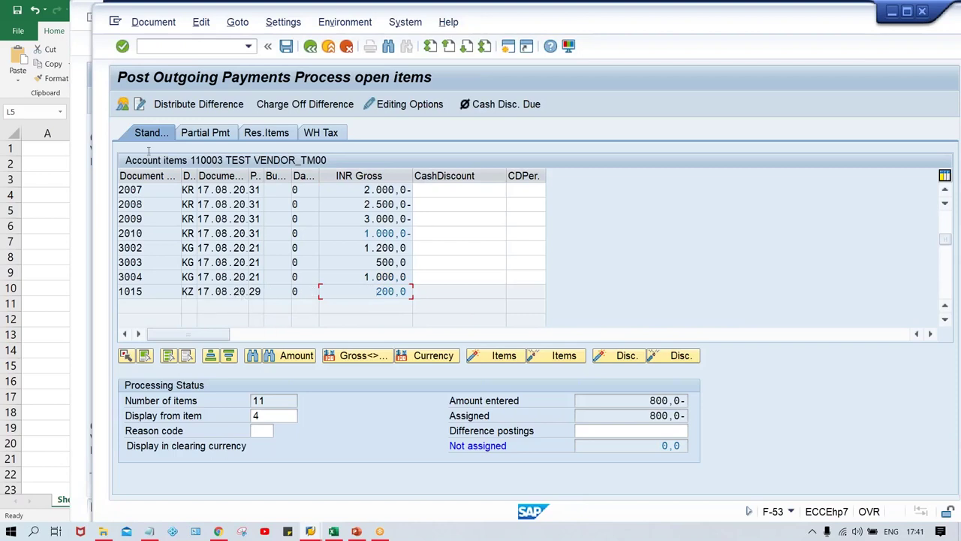
Check the entered payment amount against the assigned amount and simulate the outgoing payment
left_click(635, 404)
left_click(153, 22)
left_click(157, 60)
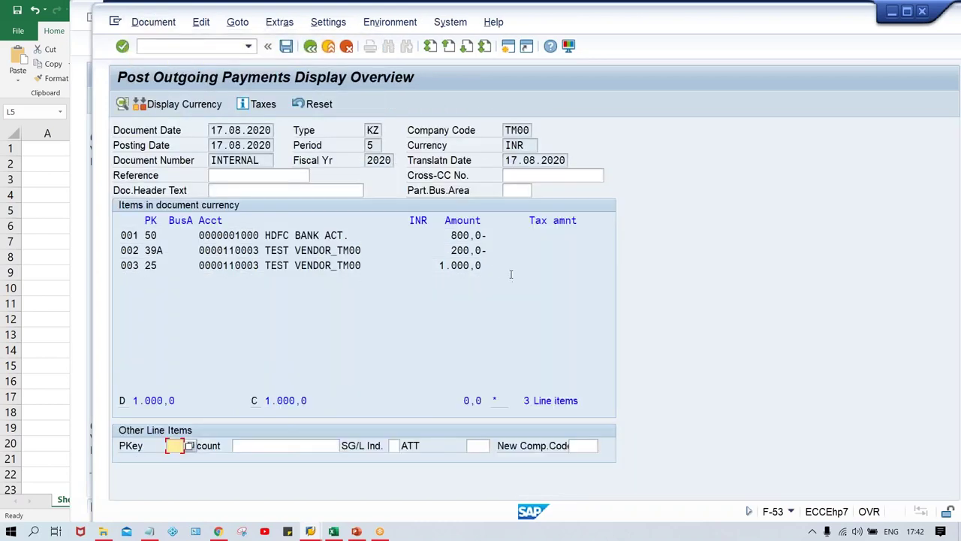
Compare simulated line 003 with posting key 25 against invoice 2010 in the vendor line item list
left_click(472, 265)
left_click_drag(482, 265, 106, 264)
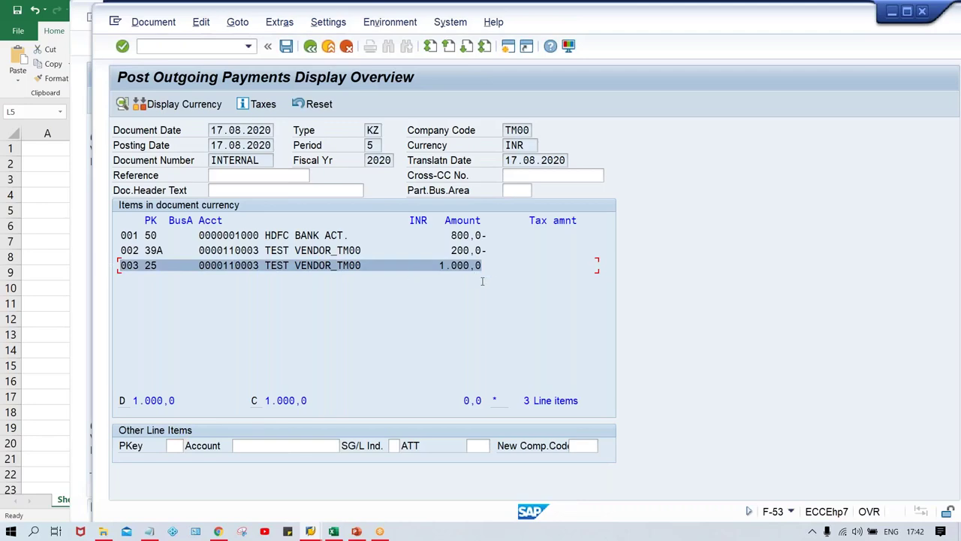
left_click(500, 266)
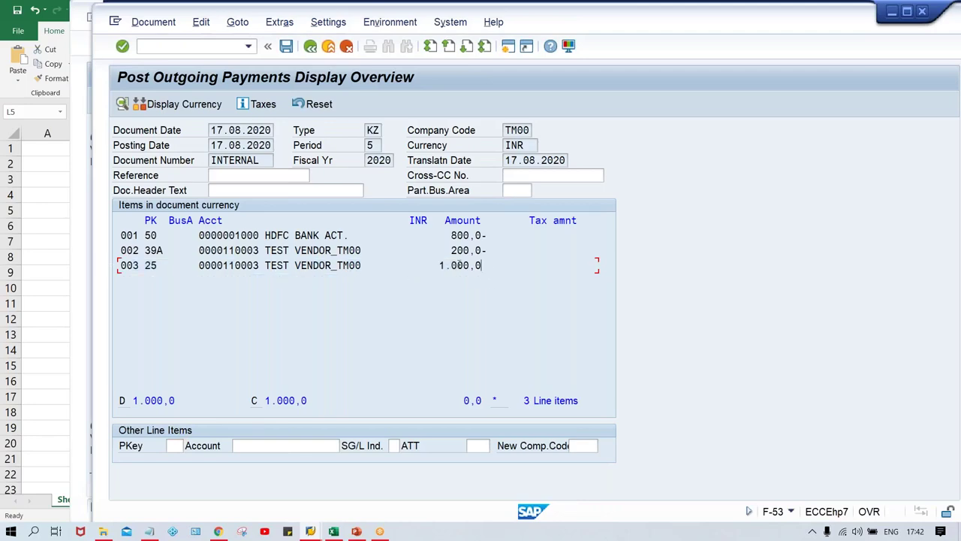
key("alt+Tab")
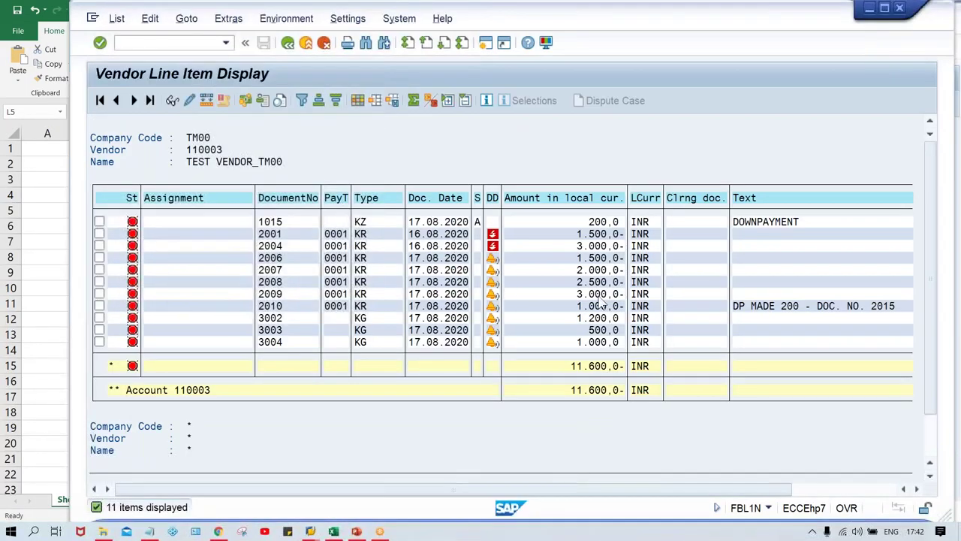
left_click(569, 306)
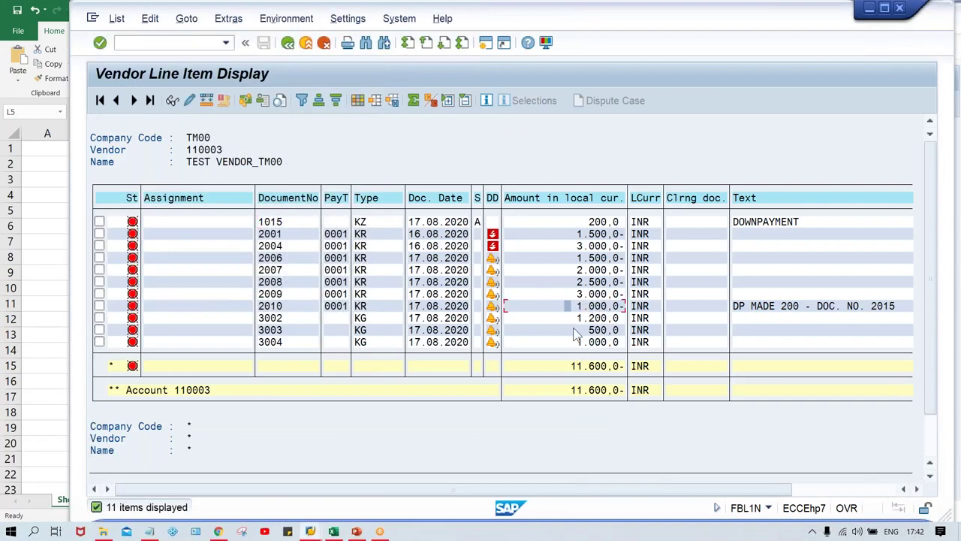
Compare simulated line 002 with down payment 1015 in the vendor list, and examine bank line 001
left_click(580, 222)
double_click(581, 223)
left_click_drag(496, 251, 120, 250)
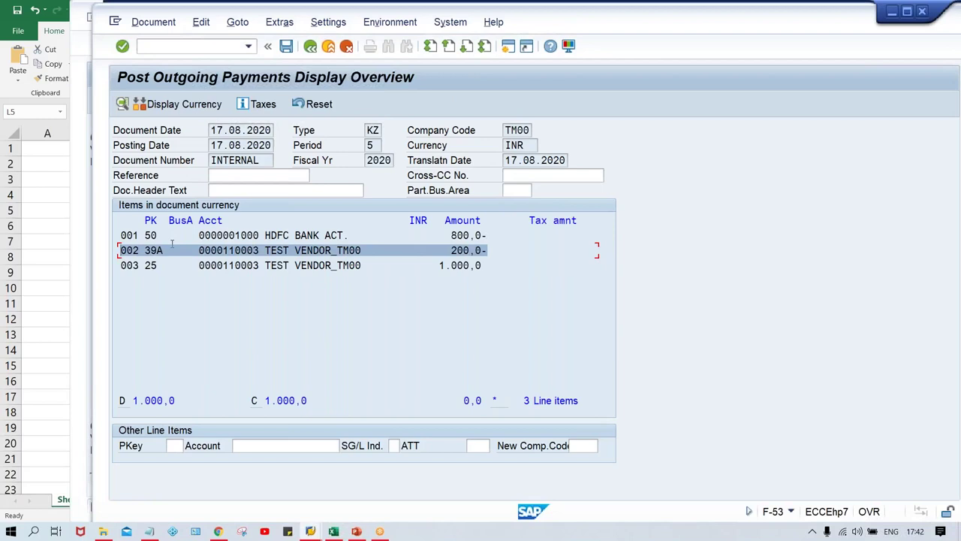
left_click_drag(492, 235, 6, 234)
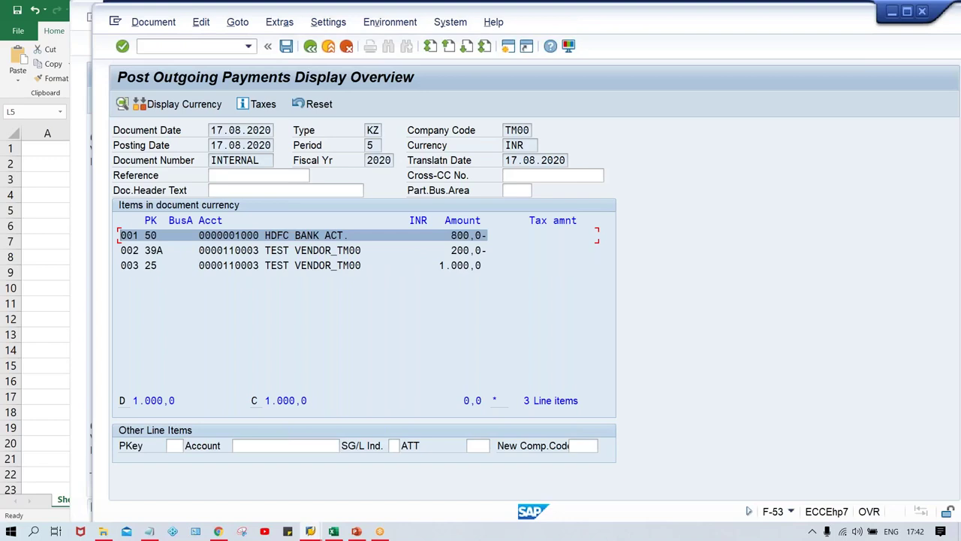
Post the simulated payment clearing invoice 2010 and down payment 1015, and refresh the vendor line item list
key("ctrl+s")
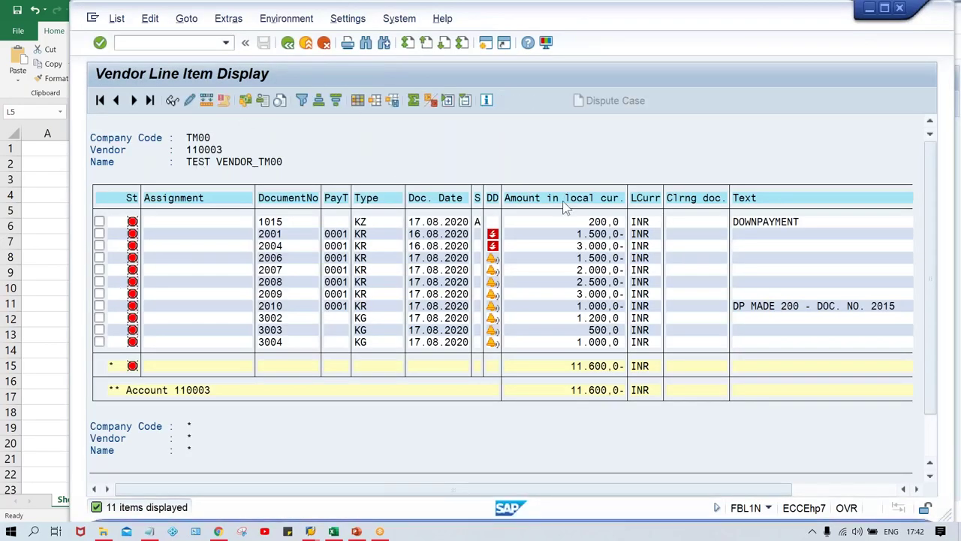
left_click(570, 305)
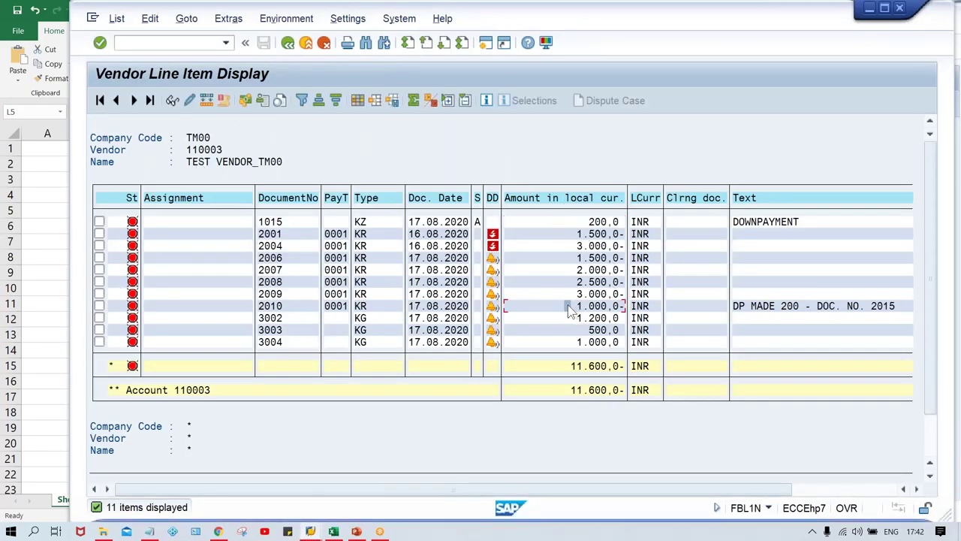
left_click(116, 18)
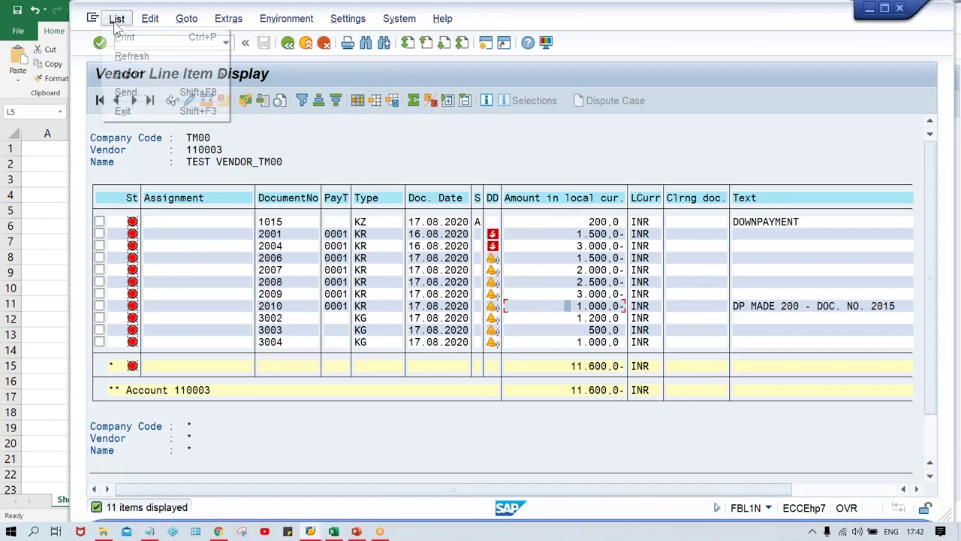
left_click(129, 58)
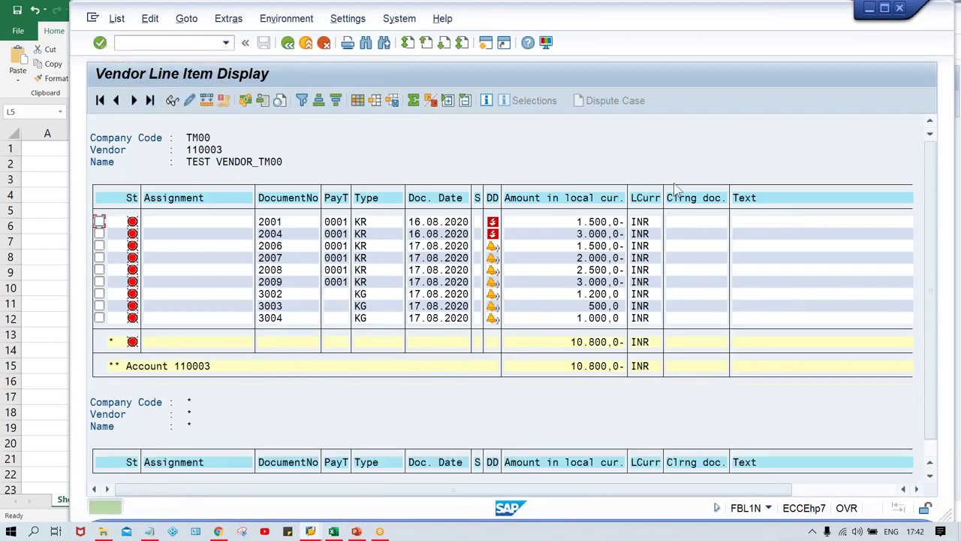